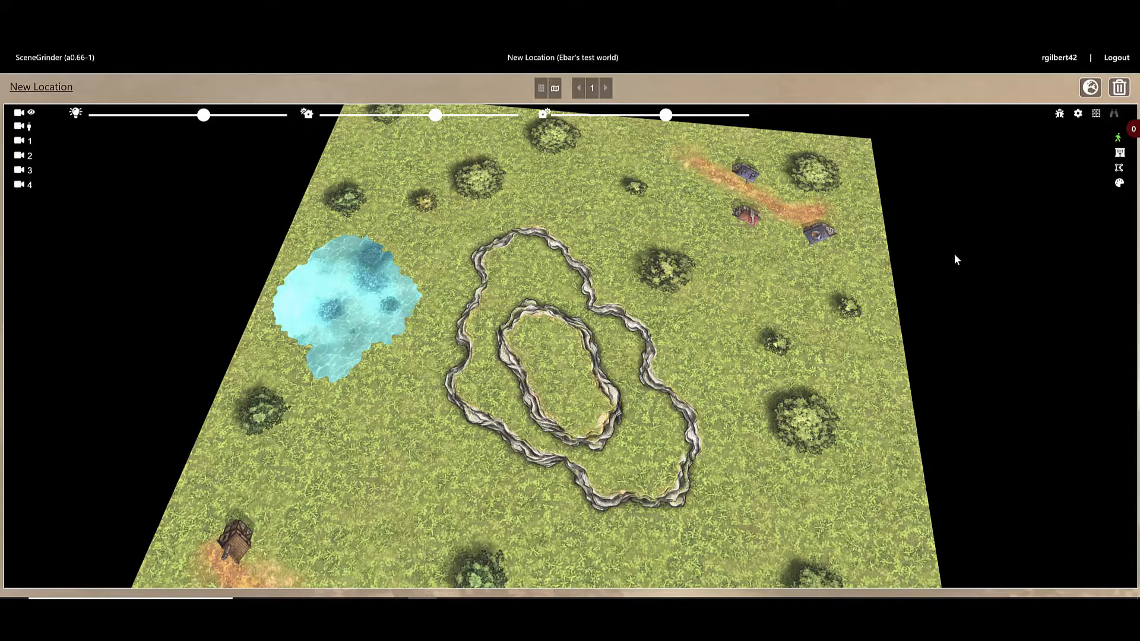
- Search the scene detail models for "house 0" and place House 04 over the blue-roofed building beside the upper dirt path
mouse_move(744, 266)
left_mouse_down()
mouse_move(764, 259)
mouse_move(750, 263)
left_mouse_up()
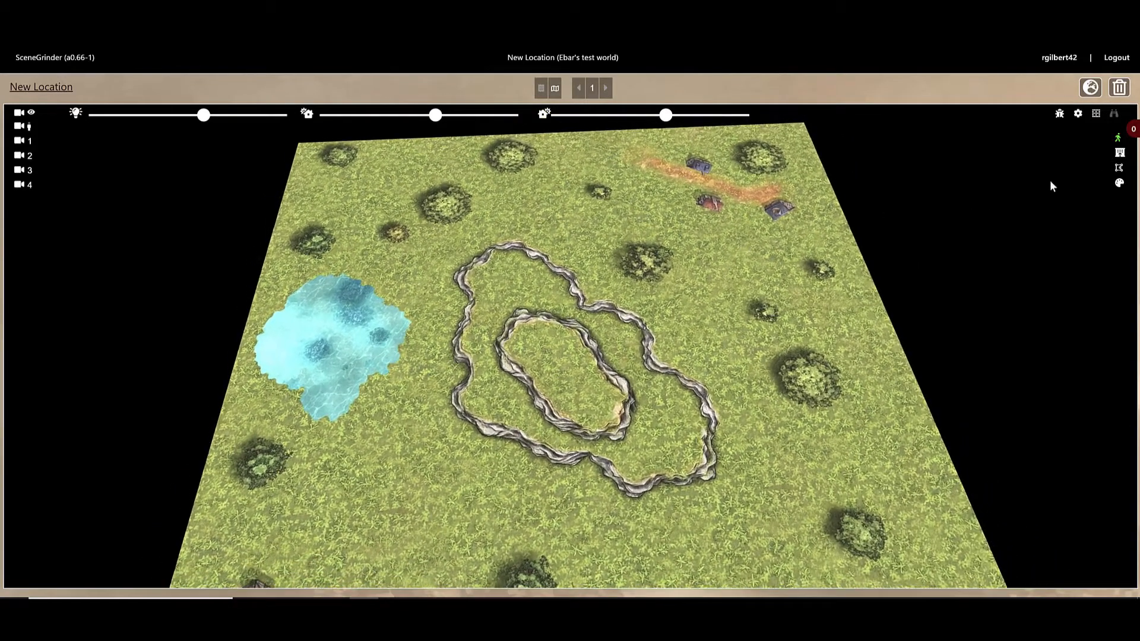
left_click(1121, 154)
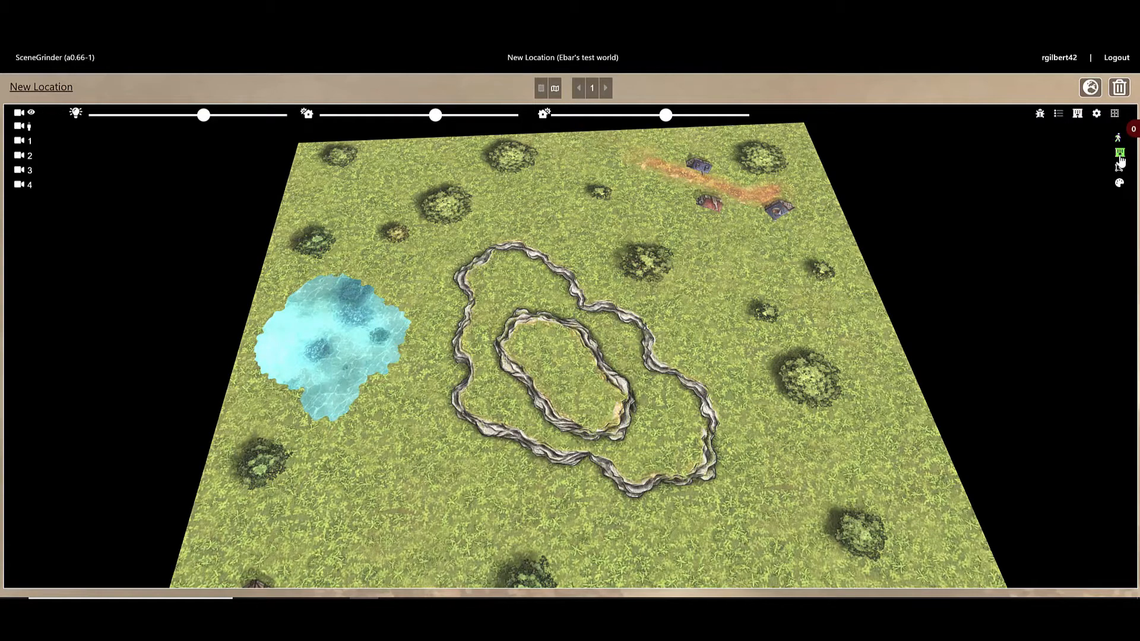
left_click(1077, 114)
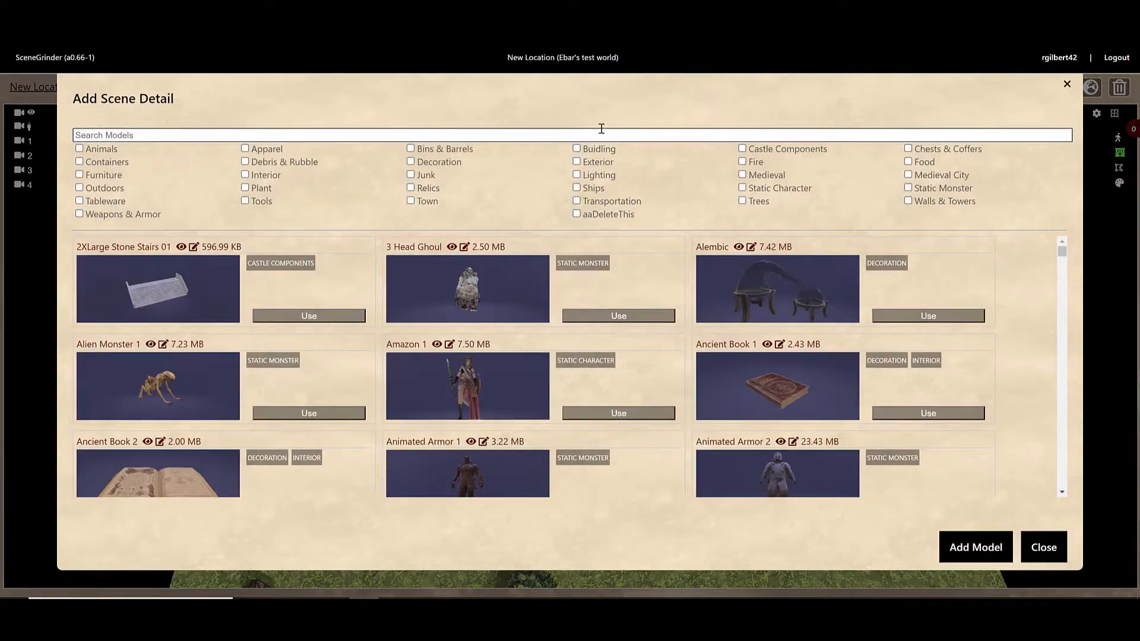
type("house 0")
key("ctrl+a")
scroll(909, 496, "down", 2)
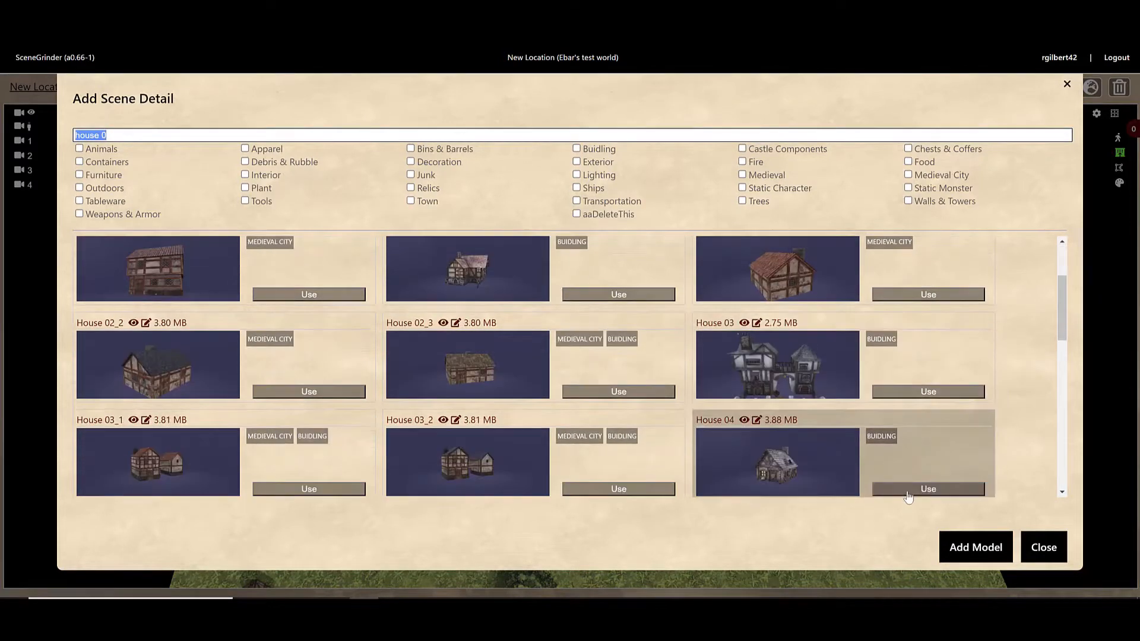
left_click(909, 491)
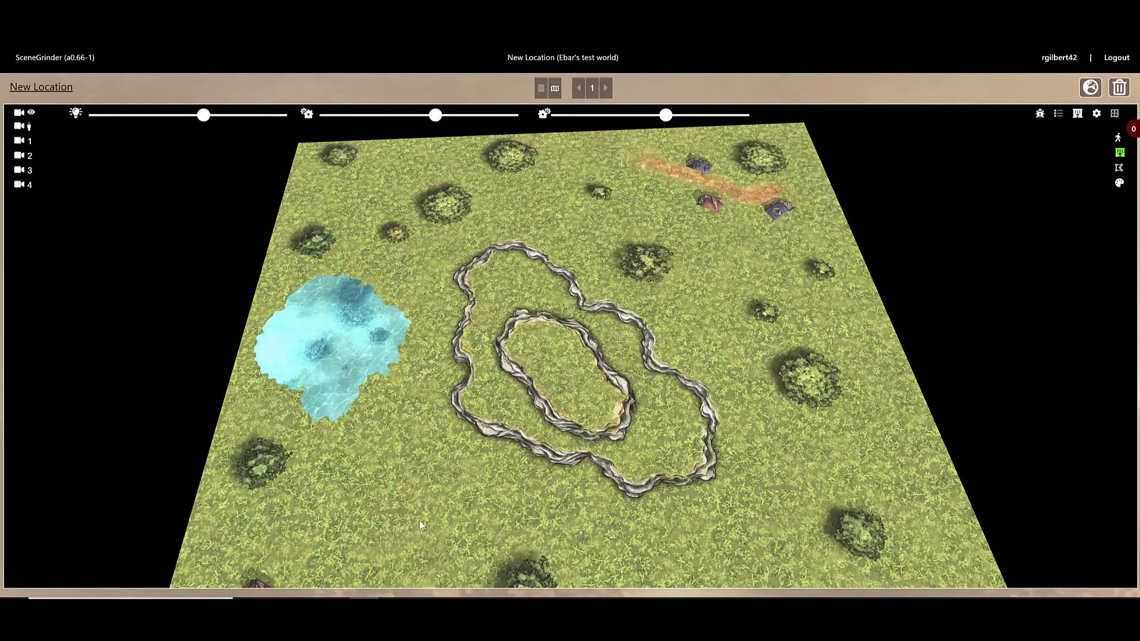
left_click(698, 164)
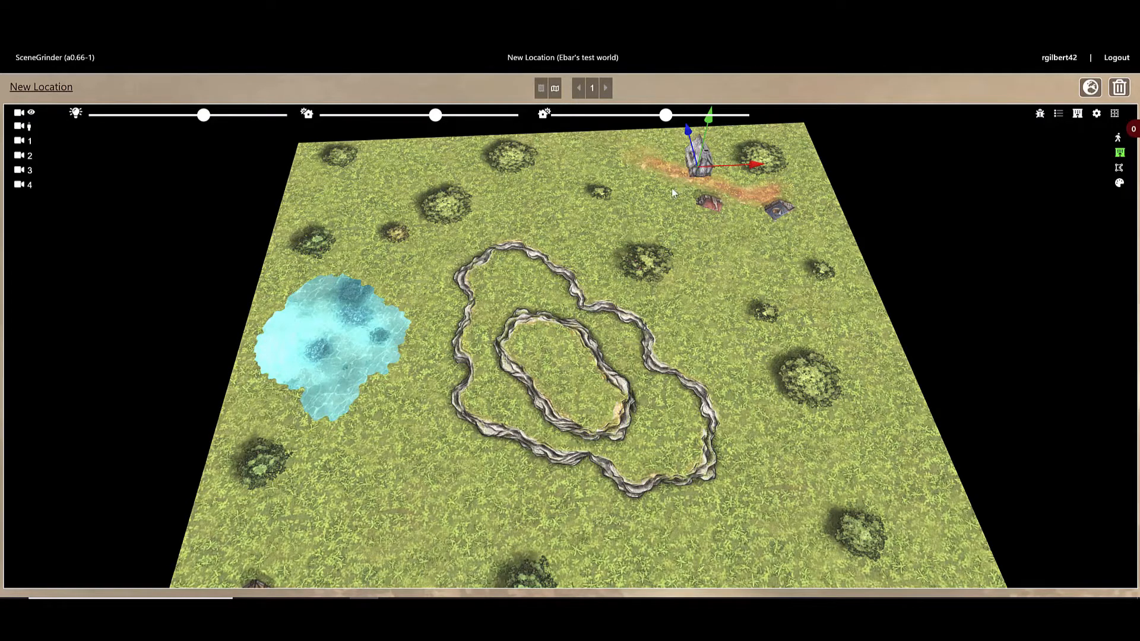
- Rotate the placed house about its vertical axis to match the angle of the dirt path
scroll(671, 187, "up", 10)
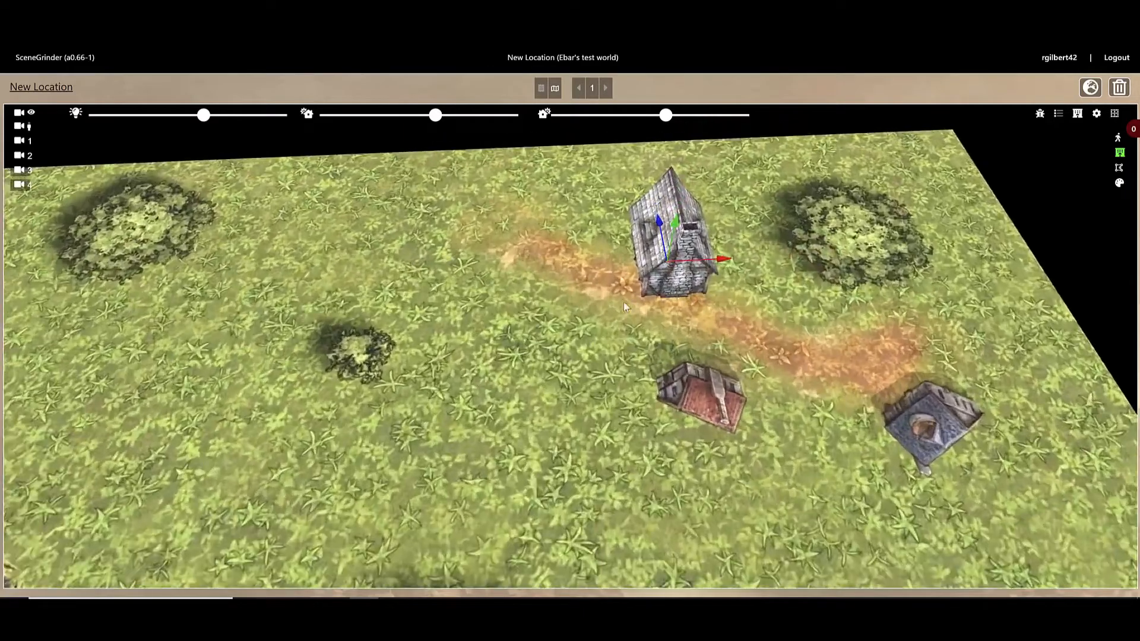
scroll(610, 305, "down", 10)
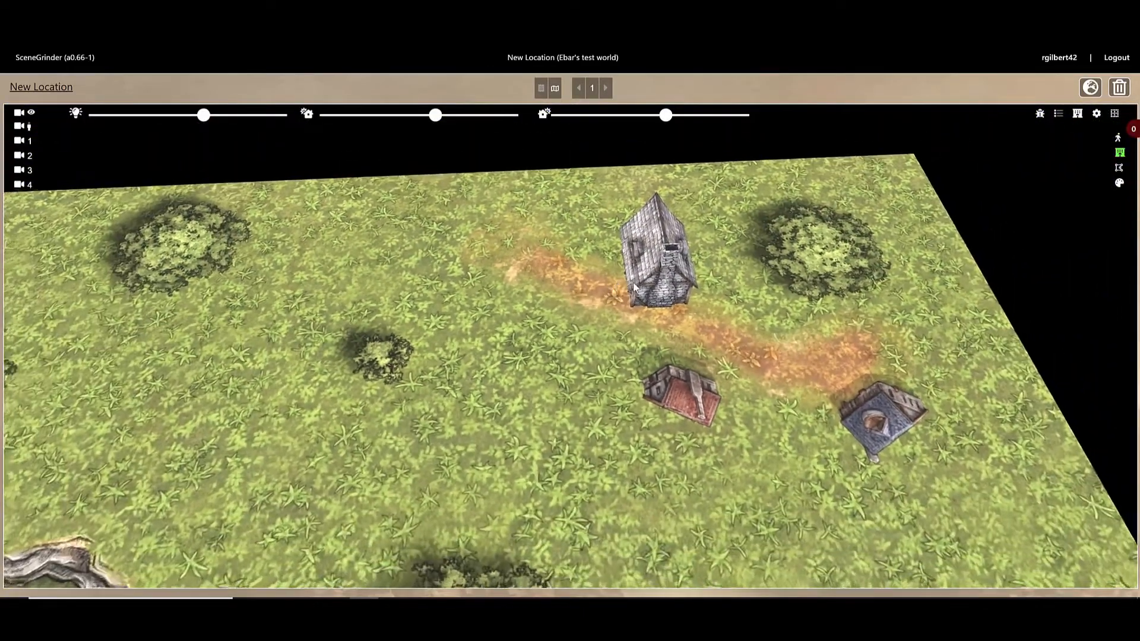
left_click_drag(633, 283, 551, 286)
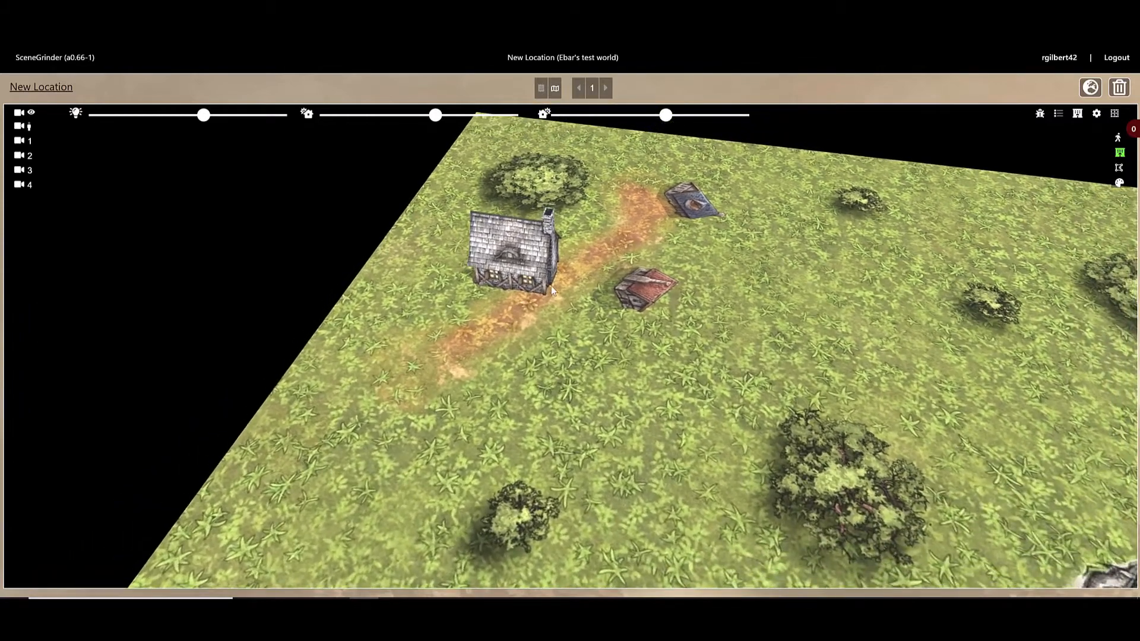
double_click(500, 262)
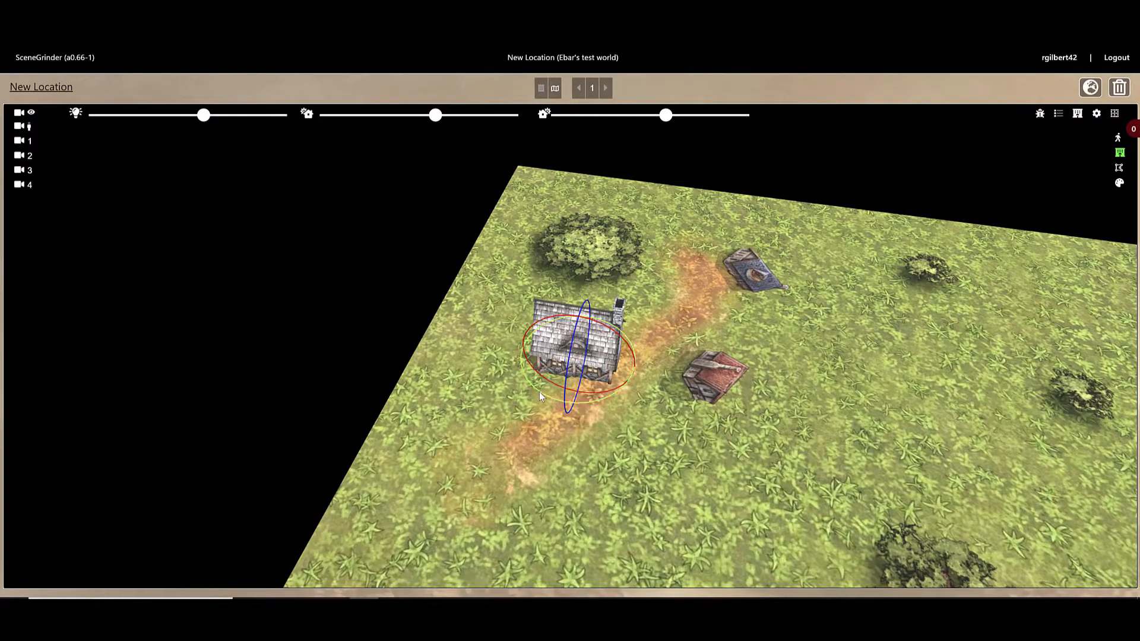
left_click_drag(539, 393, 699, 311)
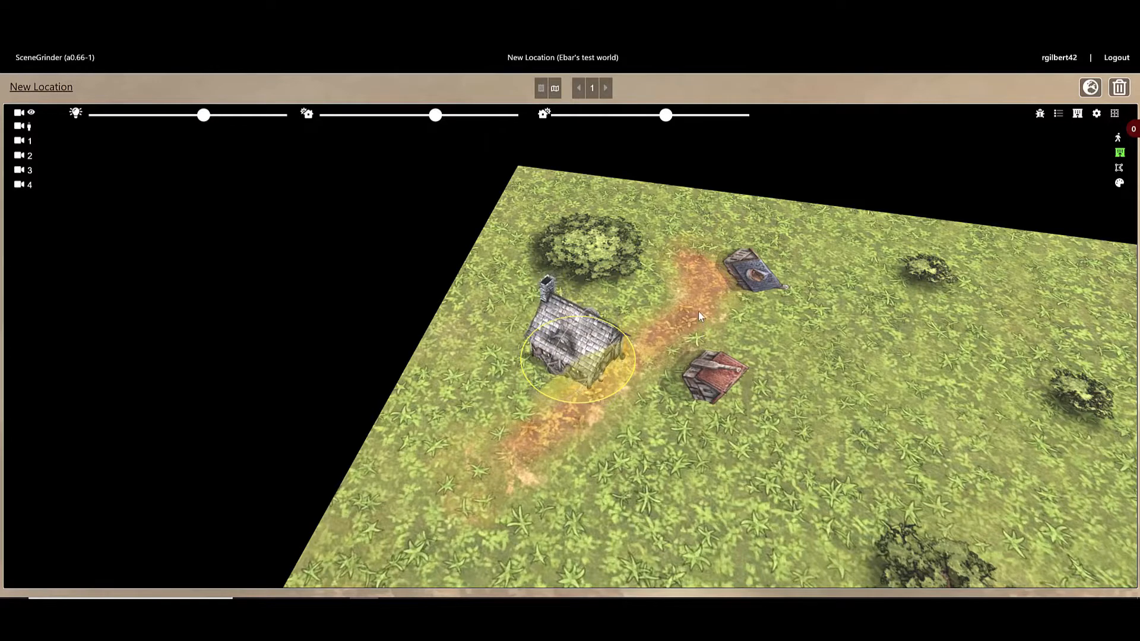
left_click(643, 419)
scroll(642, 420, "down", 1)
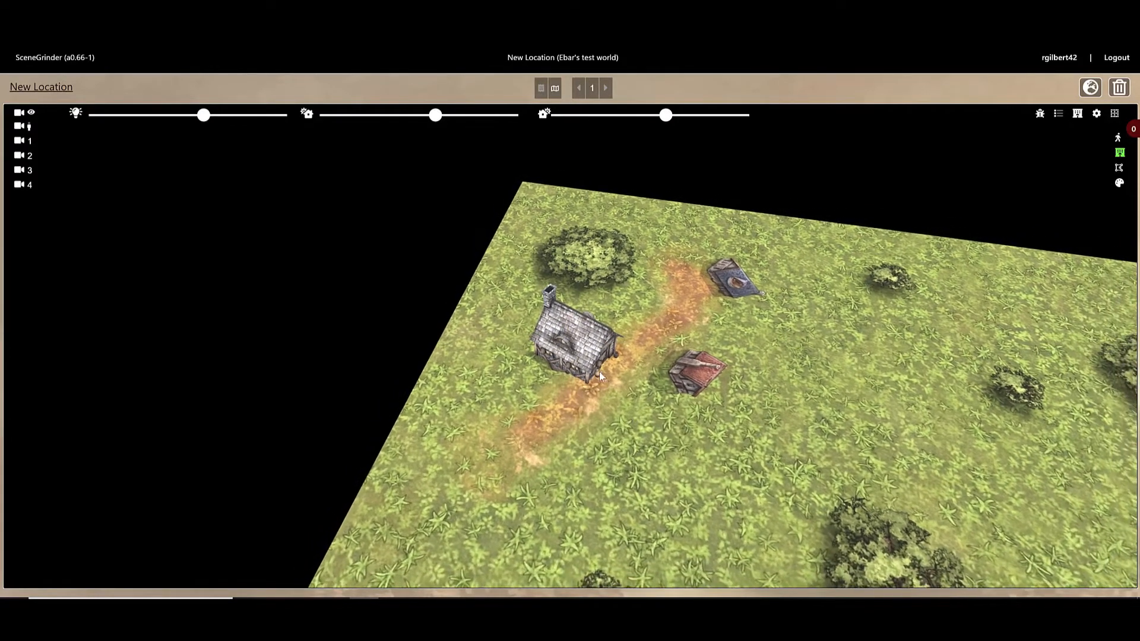
- Shift the rotated house away from the dirt path along both horizontal axes and adjust its height on the ground
left_click(580, 348)
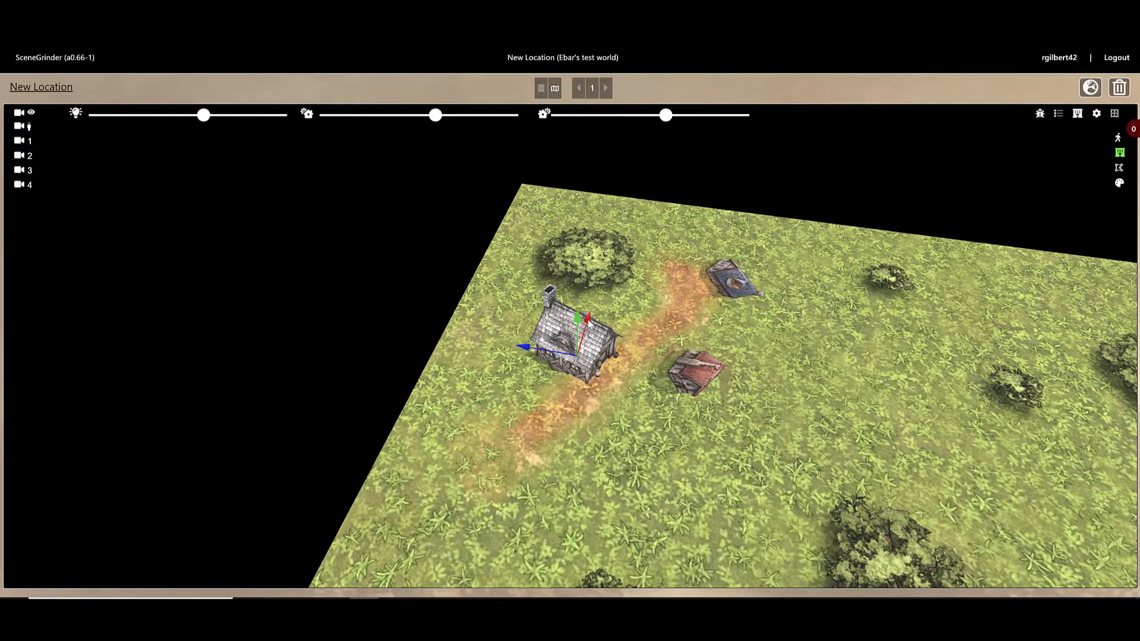
left_click_drag(593, 321, 596, 314)
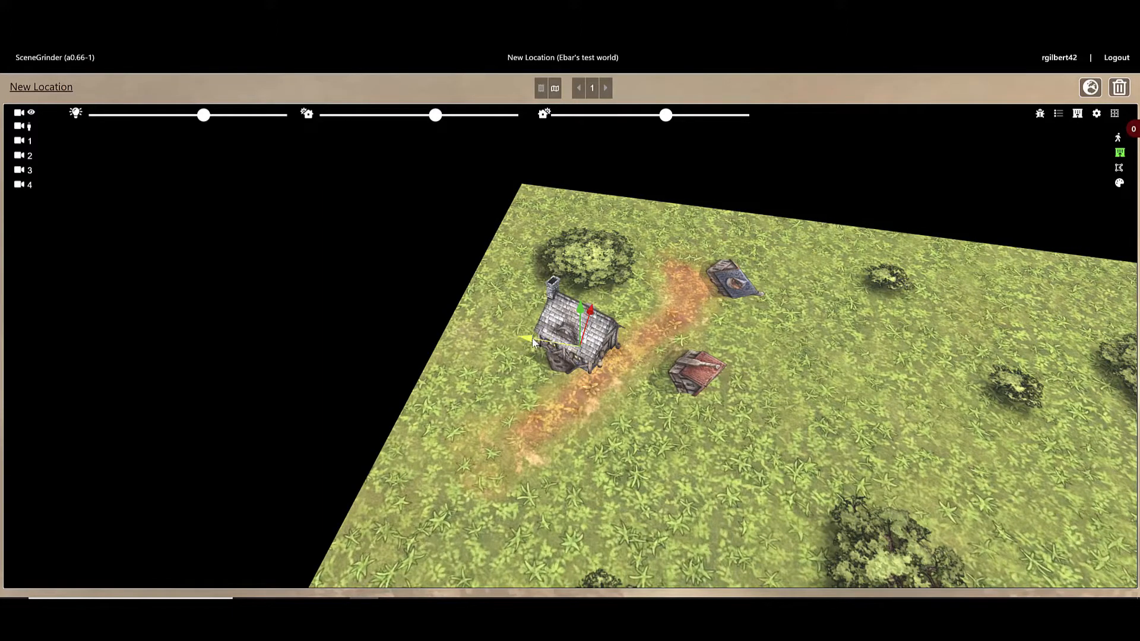
left_click_drag(519, 343, 506, 341)
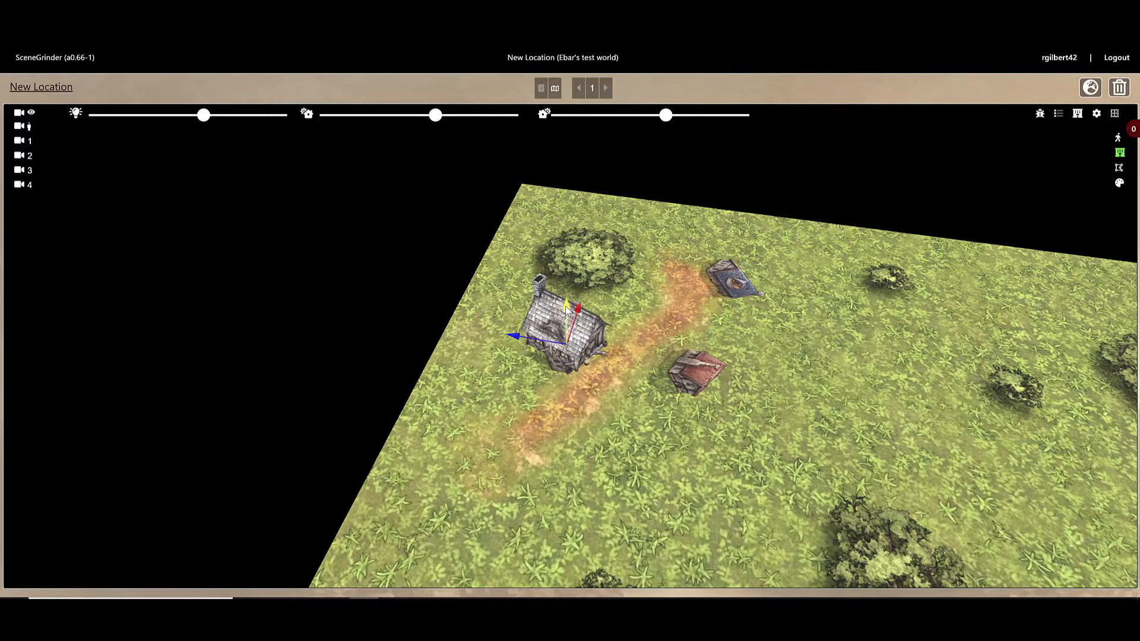
mouse_move(566, 301)
left_mouse_down()
mouse_move(567, 285)
mouse_move(570, 311)
left_mouse_up()
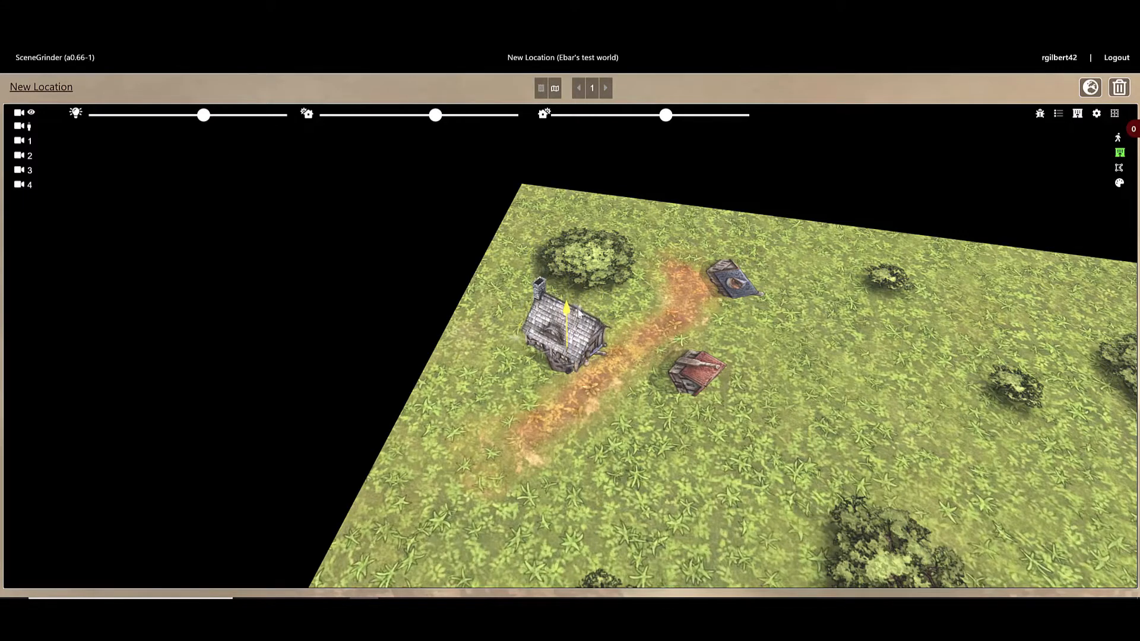
left_click(607, 384)
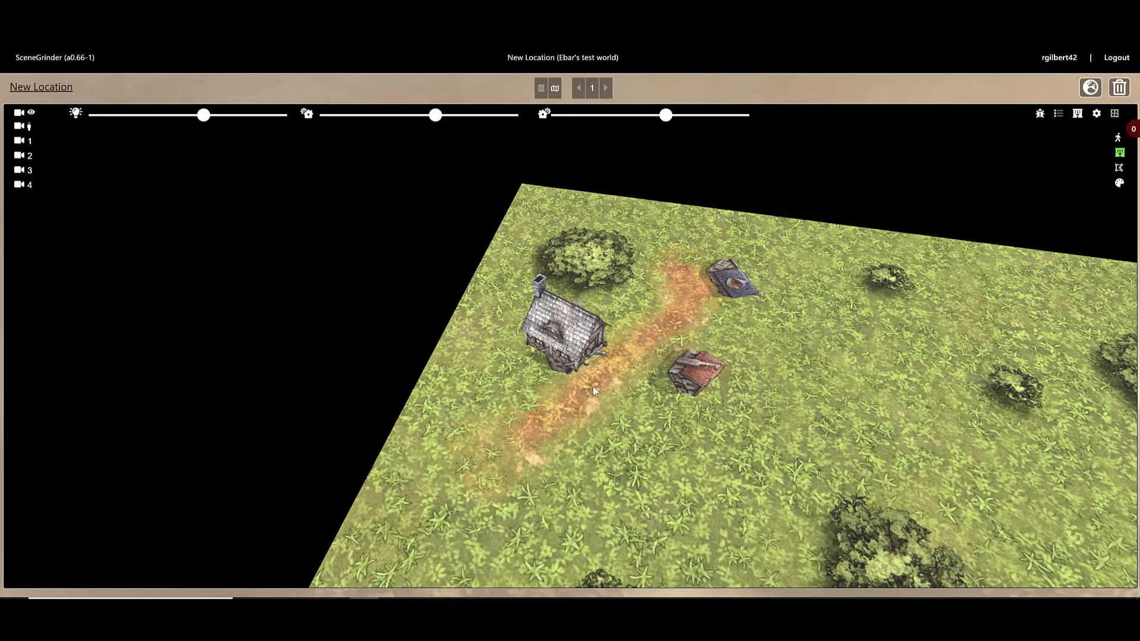
- Duplicate the house onto the two other buildings drawn along the dirt path
left_click(564, 339)
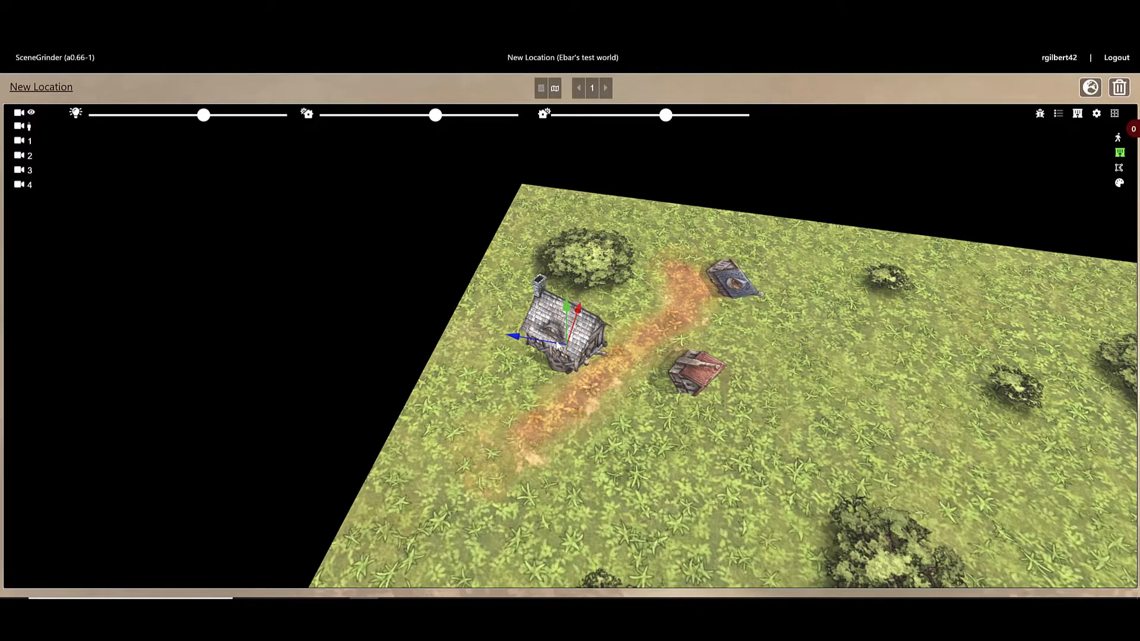
left_click(734, 285)
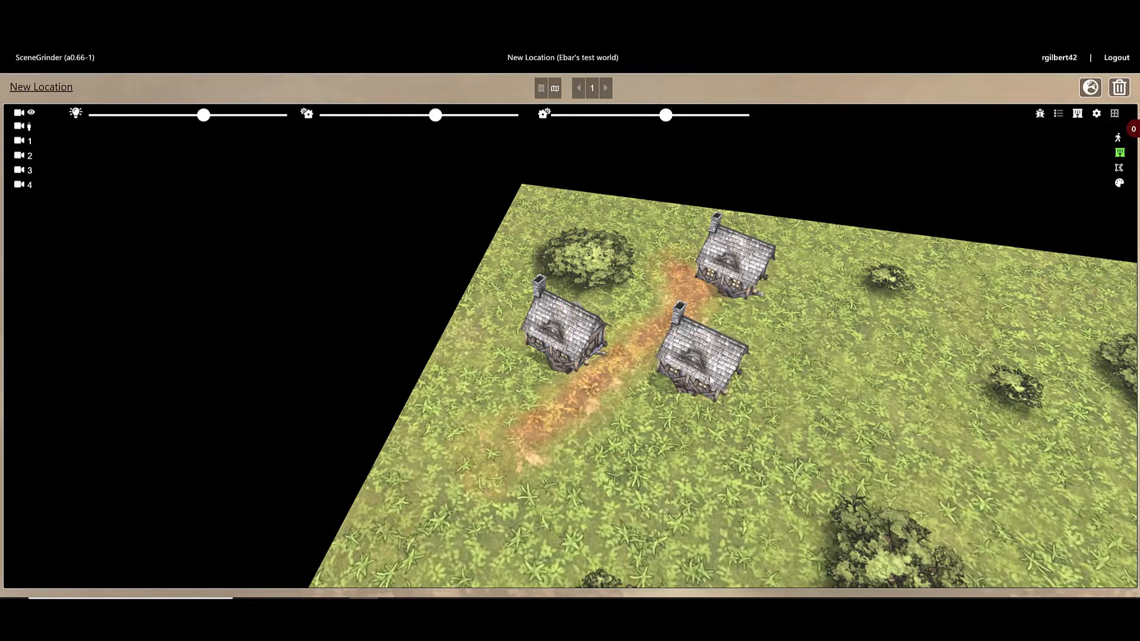
- Resize the house over the red-roofed building, adjusting its height and enlarging its footprint
left_click_drag(642, 450, 663, 423)
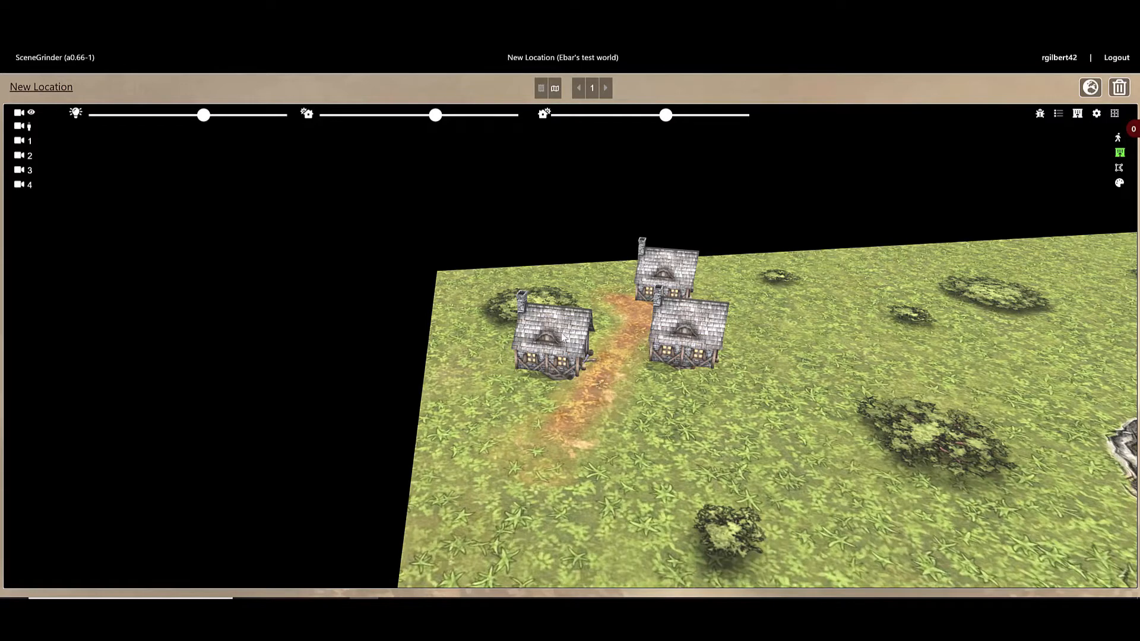
left_click_drag(678, 427, 656, 420)
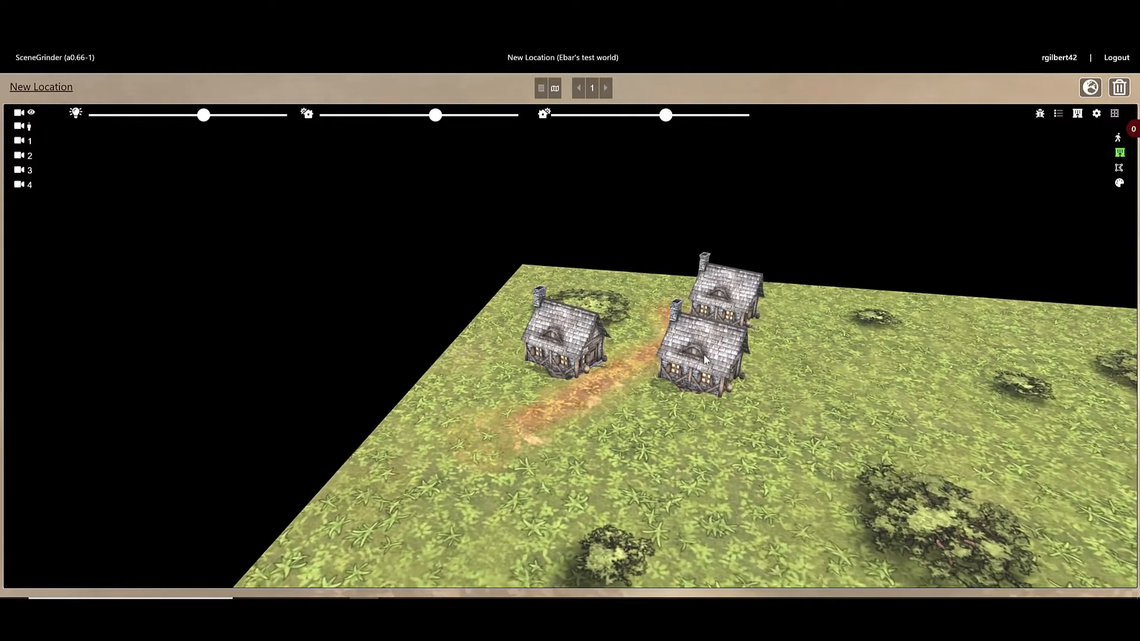
left_click(706, 357)
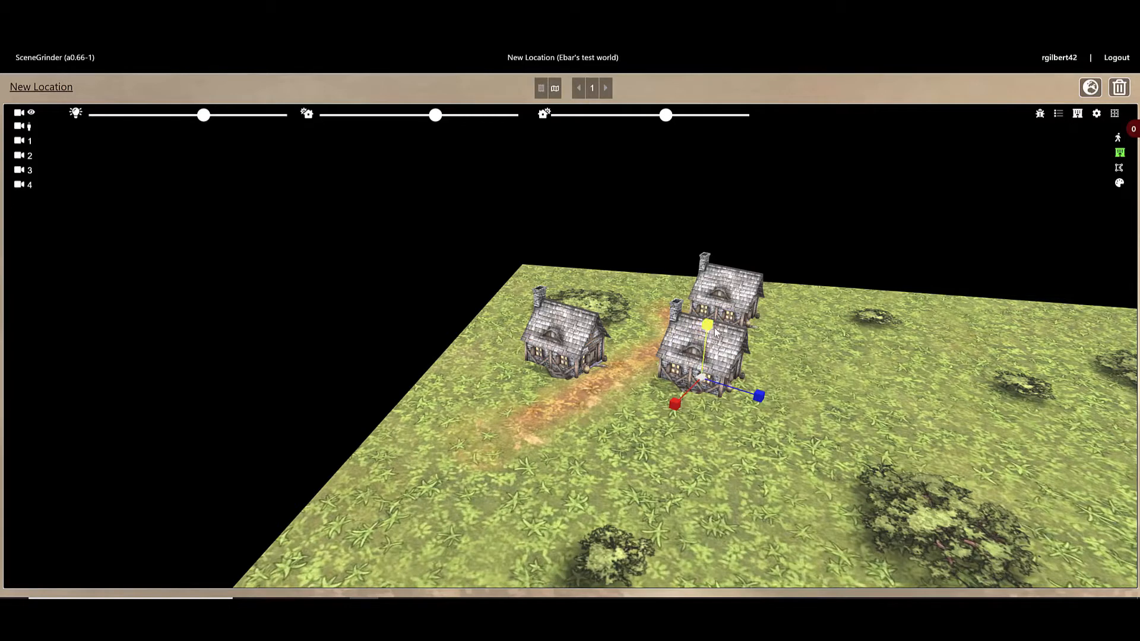
mouse_move(711, 330)
left_mouse_down()
mouse_move(707, 272)
mouse_move(702, 335)
left_mouse_up()
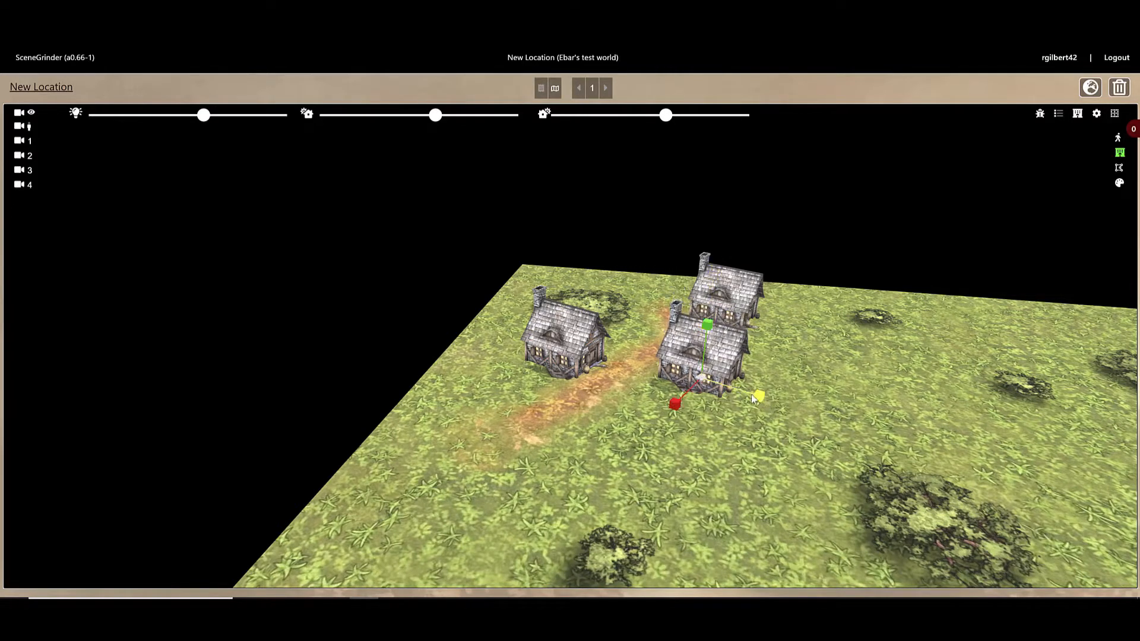
left_click_drag(760, 401, 569, 500)
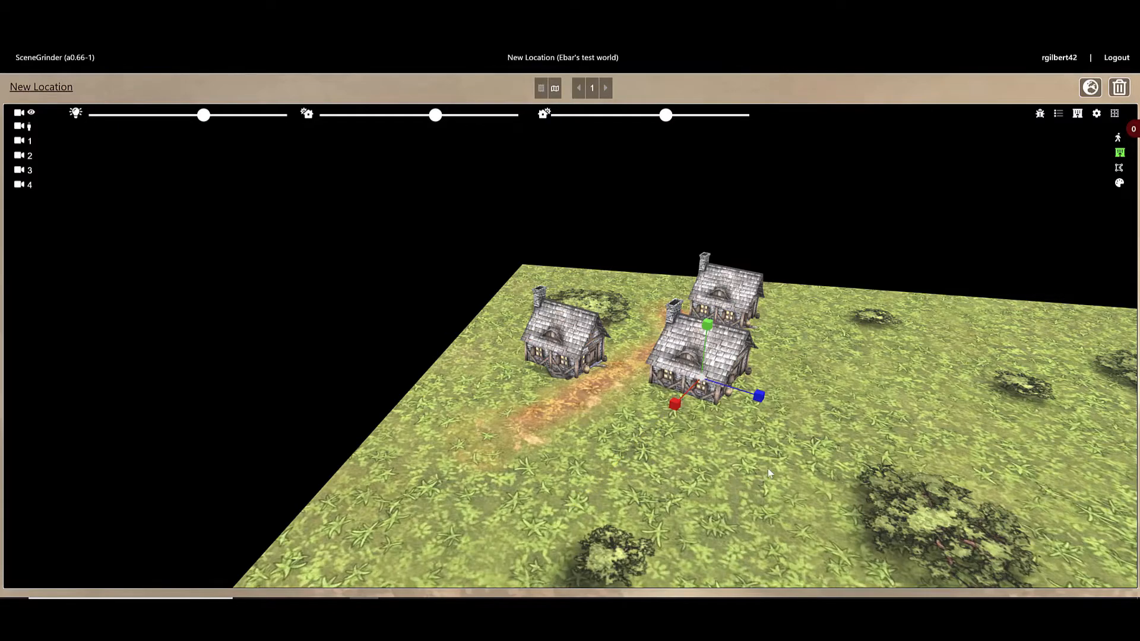
- Lower the house at the far end of the dirt path slightly into the ground
left_click_drag(719, 477, 846, 473)
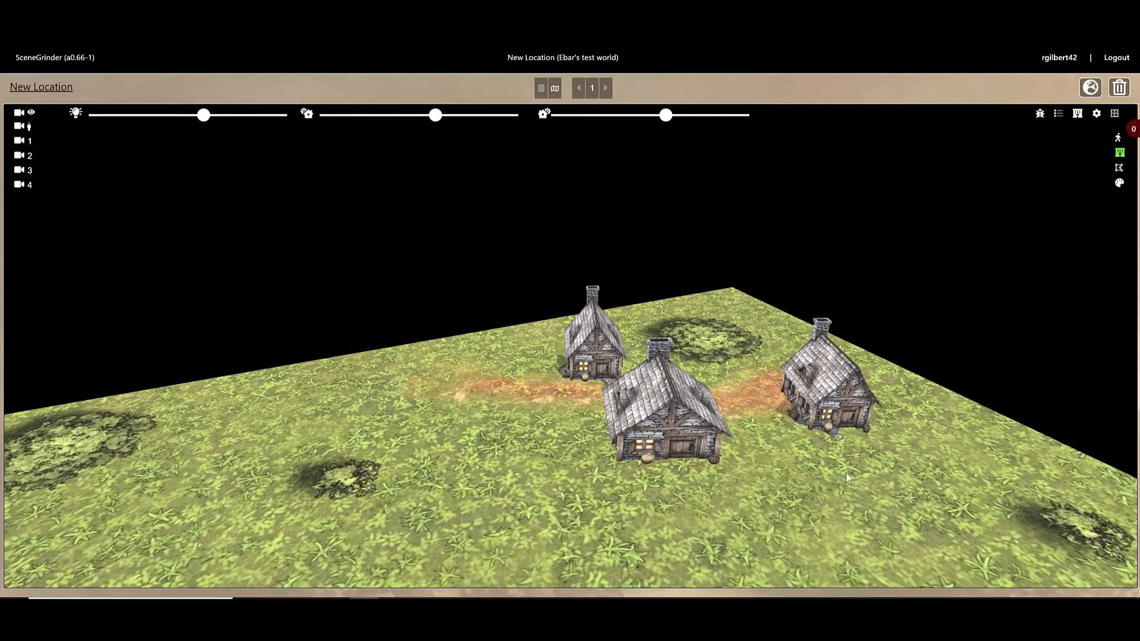
left_click(835, 395)
left_click_drag(834, 362, 831, 401)
left_click(789, 463)
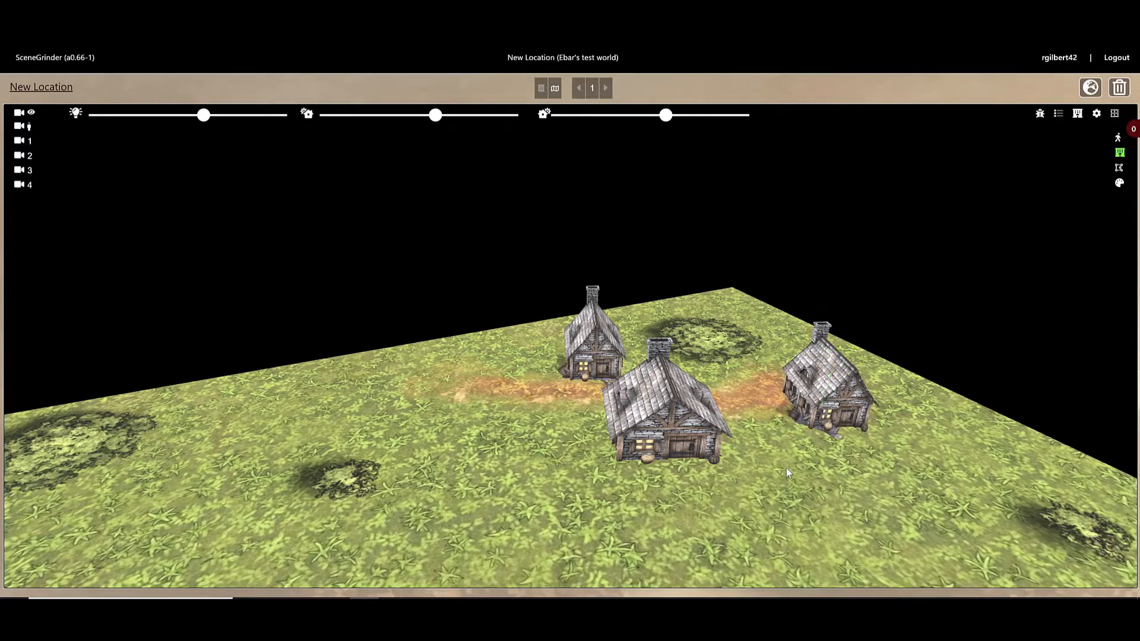
- Rotate the enlarged house beside the dirt path slightly
scroll(789, 471, "down", 1)
scroll(790, 471, "down", 3)
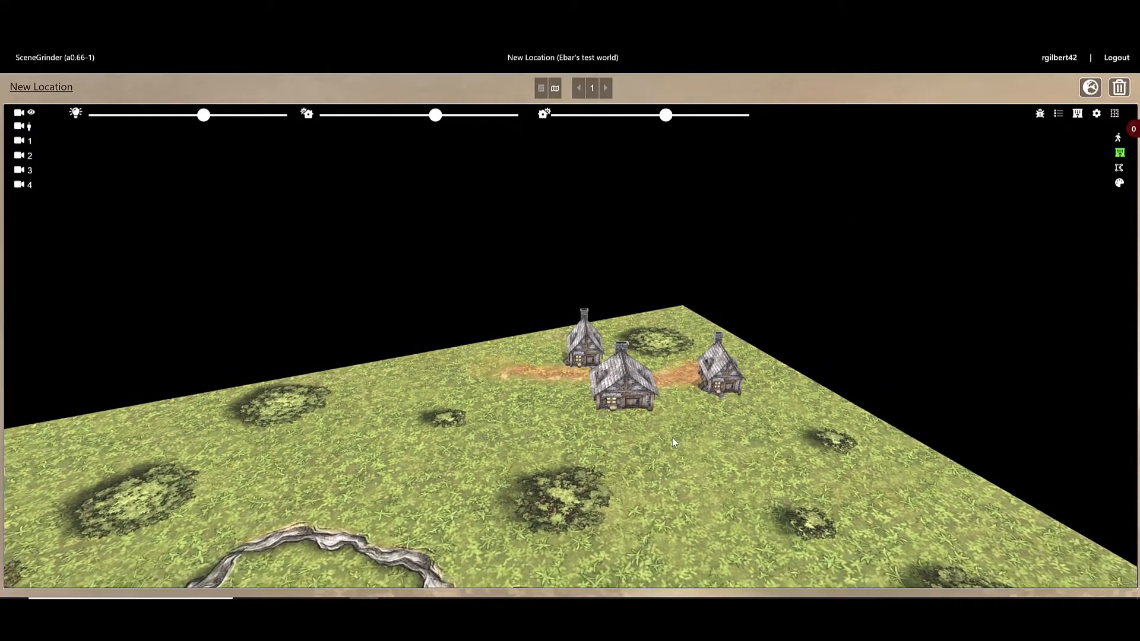
left_click_drag(683, 447, 761, 443)
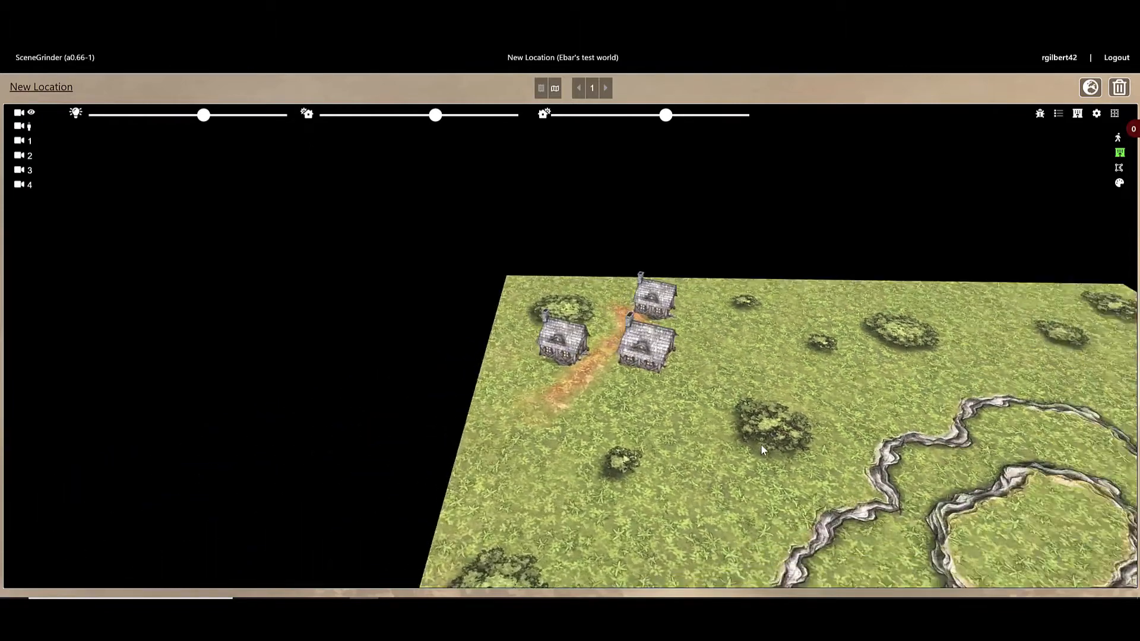
left_click(656, 347)
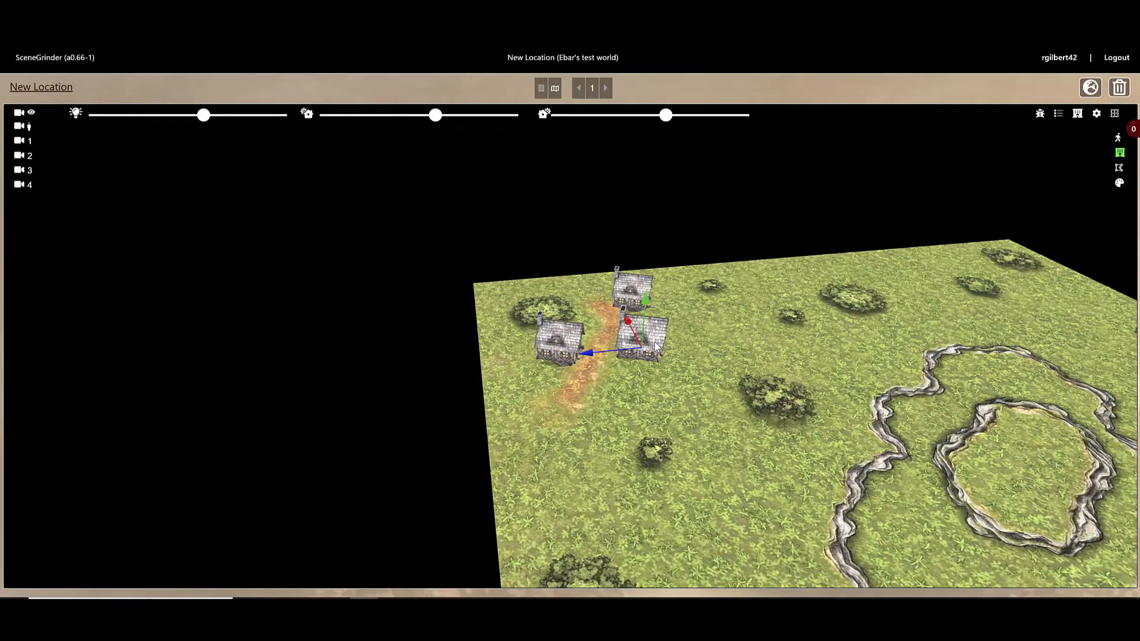
left_click(655, 347)
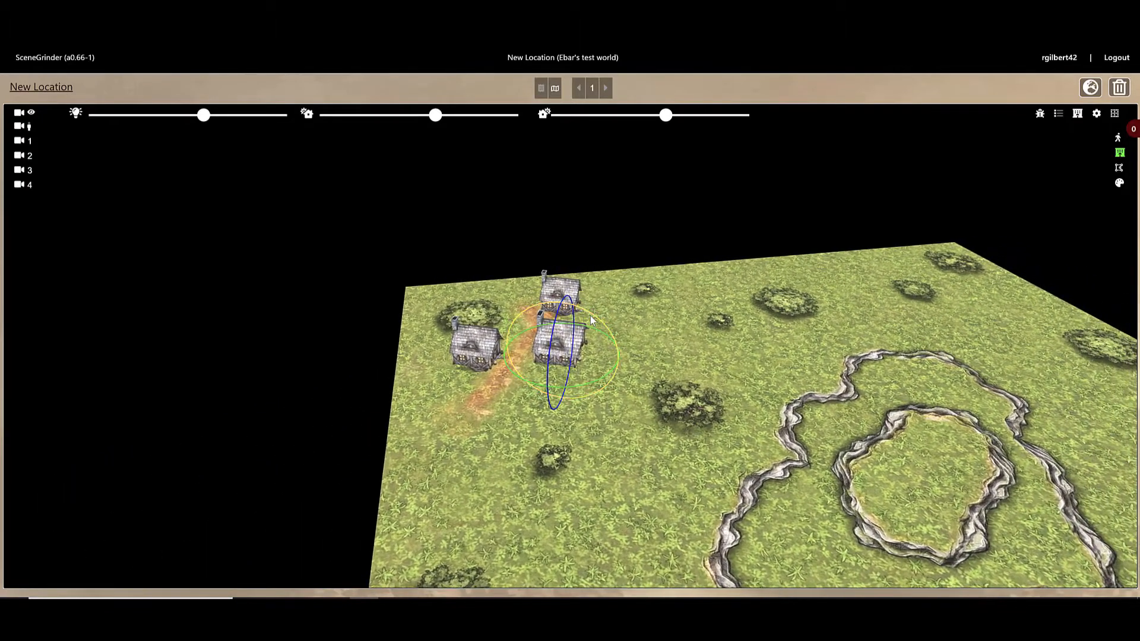
mouse_move(591, 311)
left_mouse_down()
mouse_move(647, 371)
mouse_move(578, 314)
mouse_move(592, 331)
mouse_move(586, 323)
left_mouse_up()
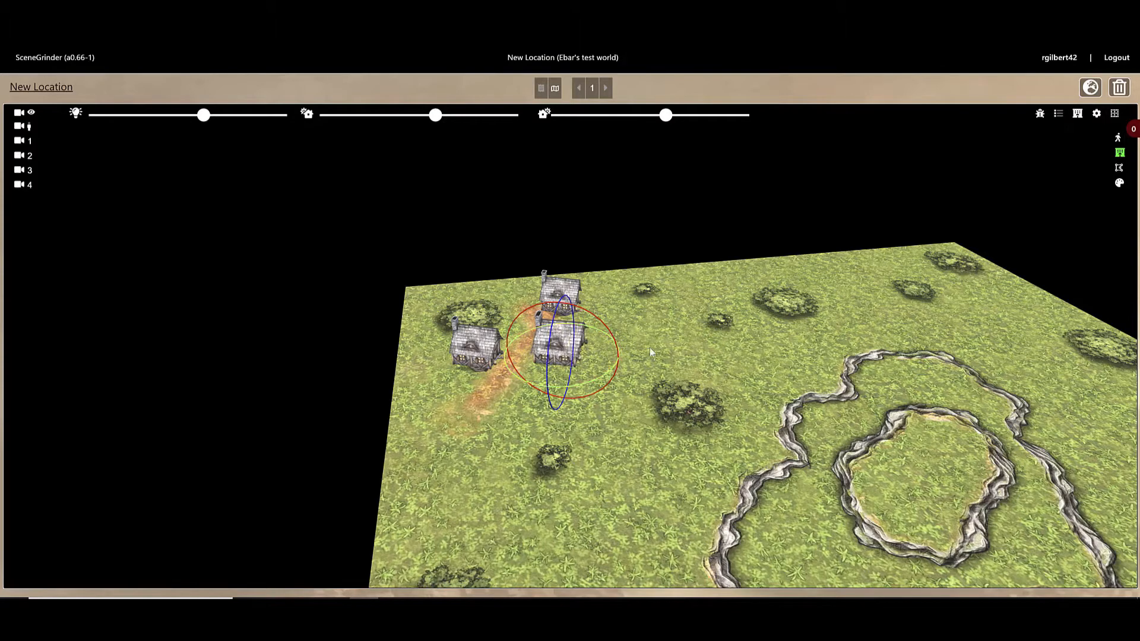
left_click(662, 349)
left_click(557, 352)
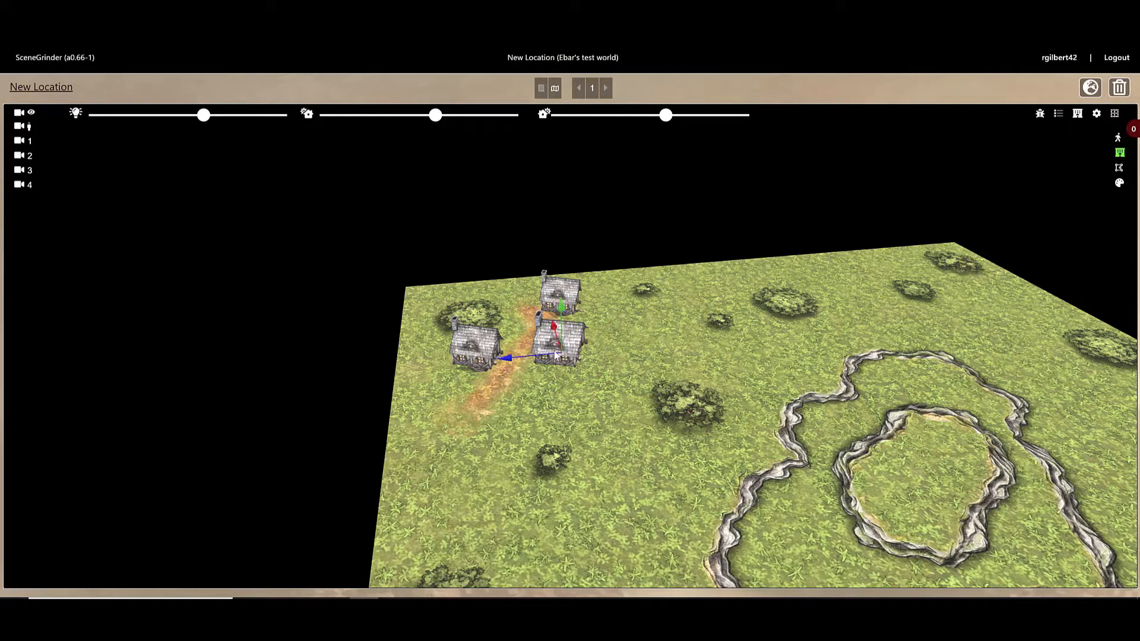
left_click(677, 443)
left_click(559, 356)
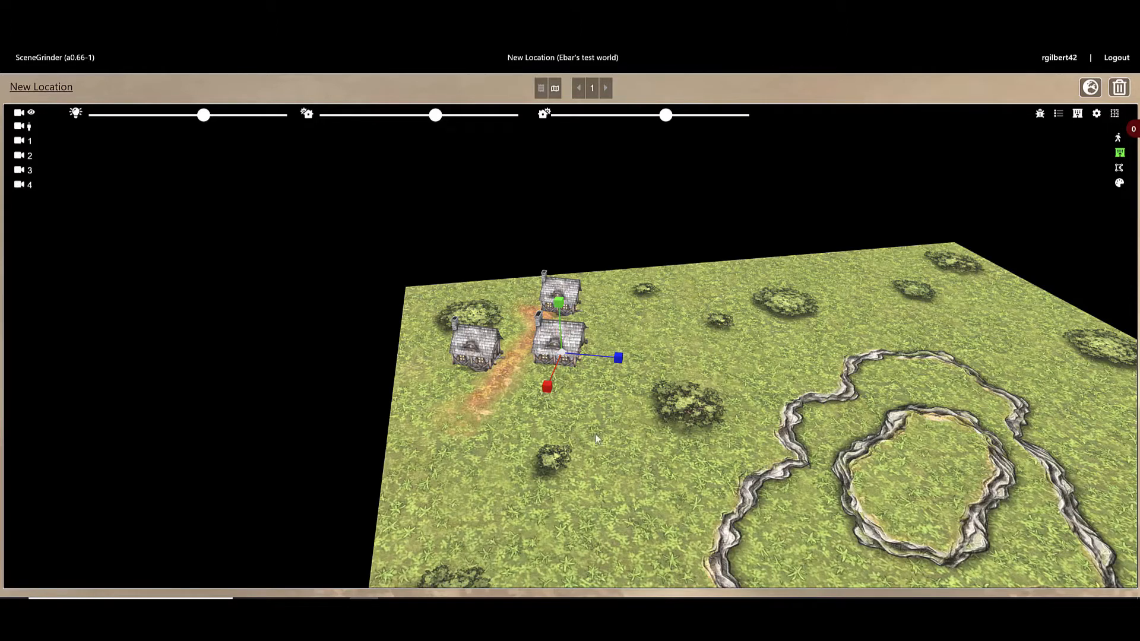
left_click(484, 354)
left_click(484, 404)
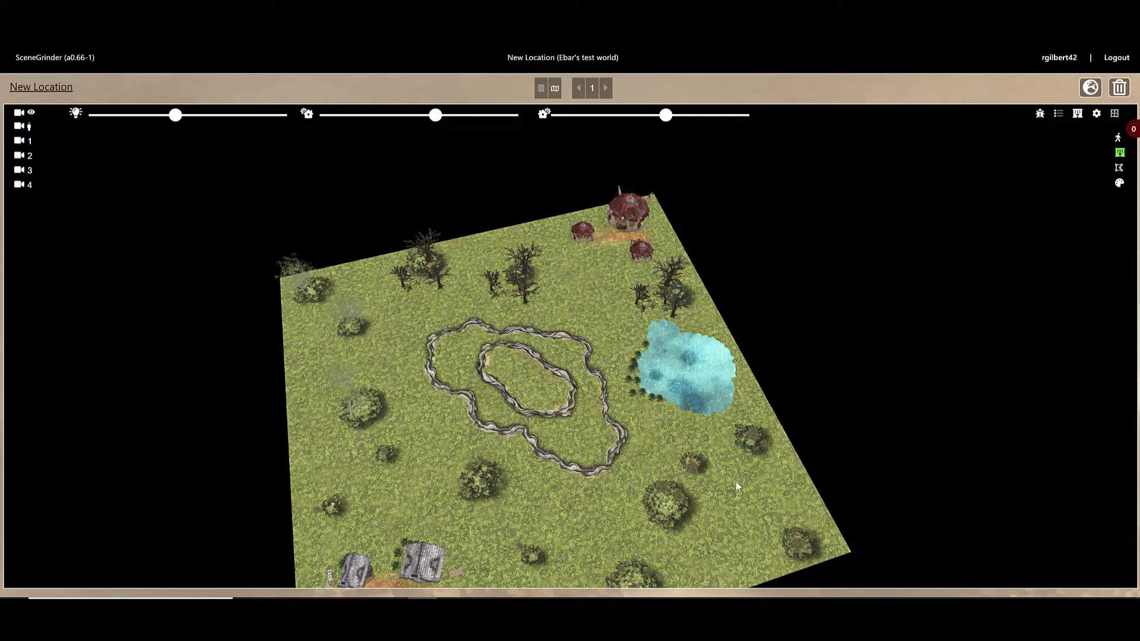
scroll(647, 404, "up", 5)
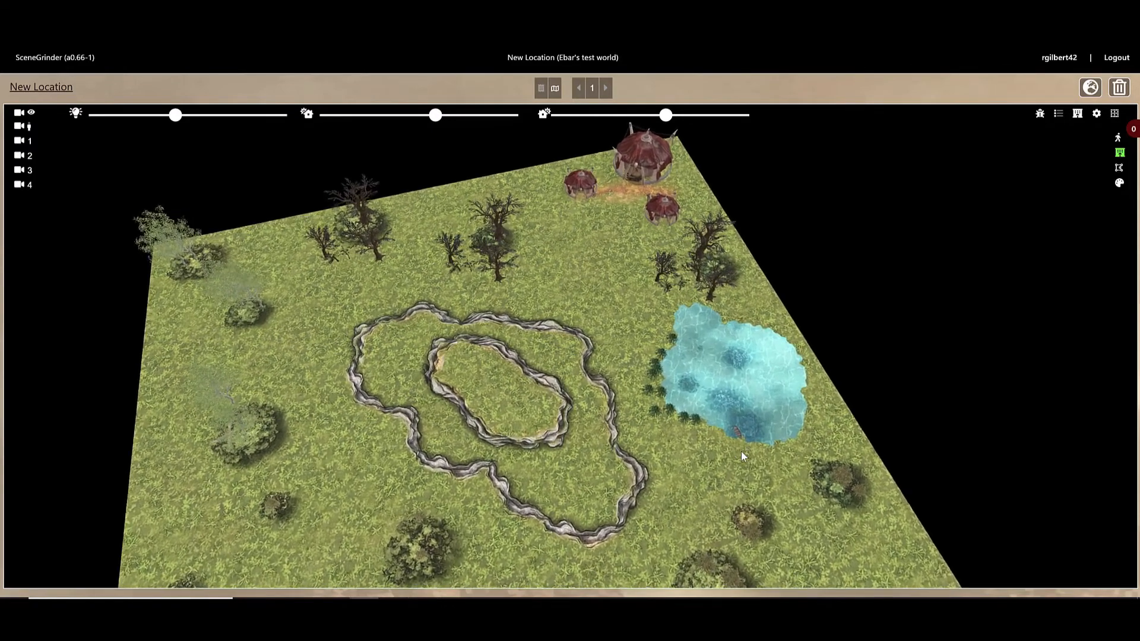
- Examine the rowing boat at the lake's edge, then the hay cart, woodpiles and houses placed along the dirt path
scroll(677, 420, "up", 5)
scroll(586, 301, "up", 4)
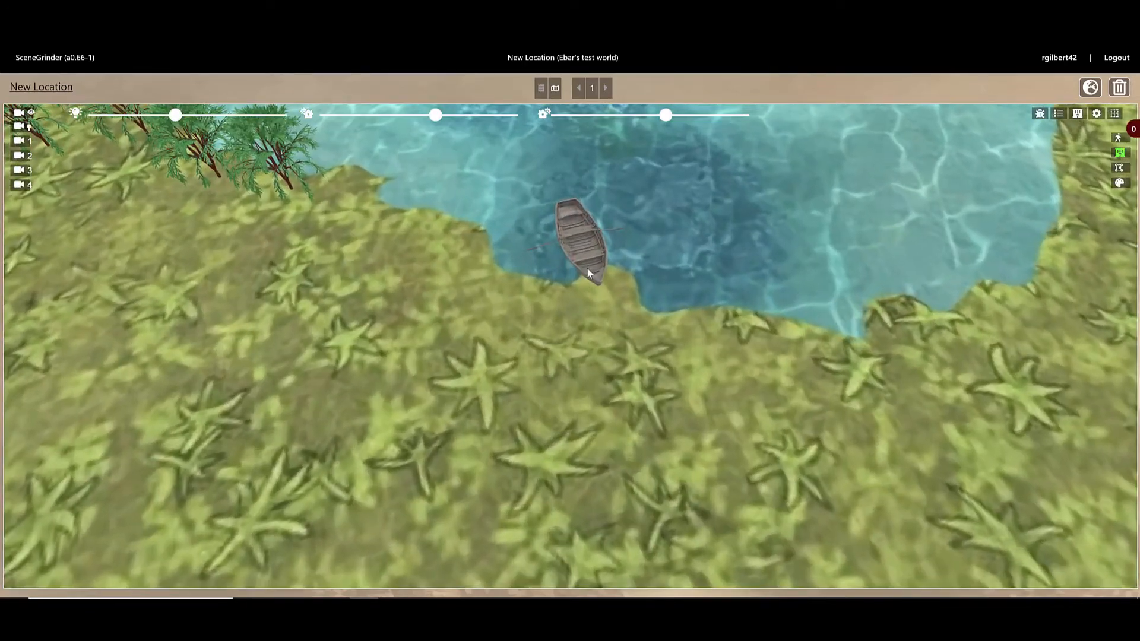
scroll(432, 400, "down", 8)
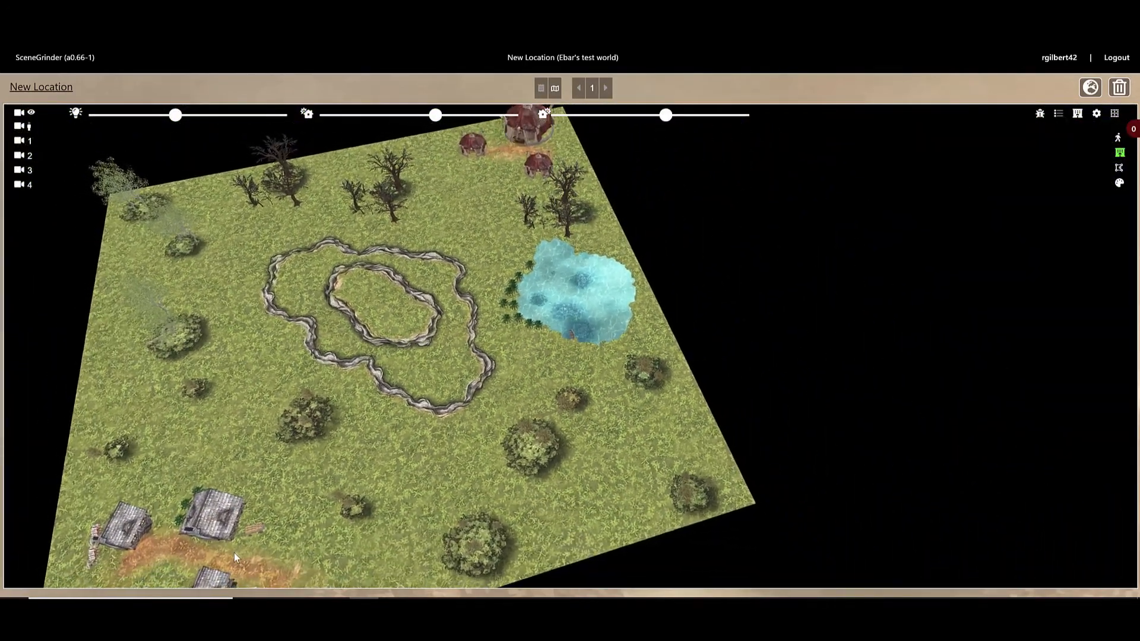
scroll(256, 525, "up", 6)
scroll(537, 349, "up", 5)
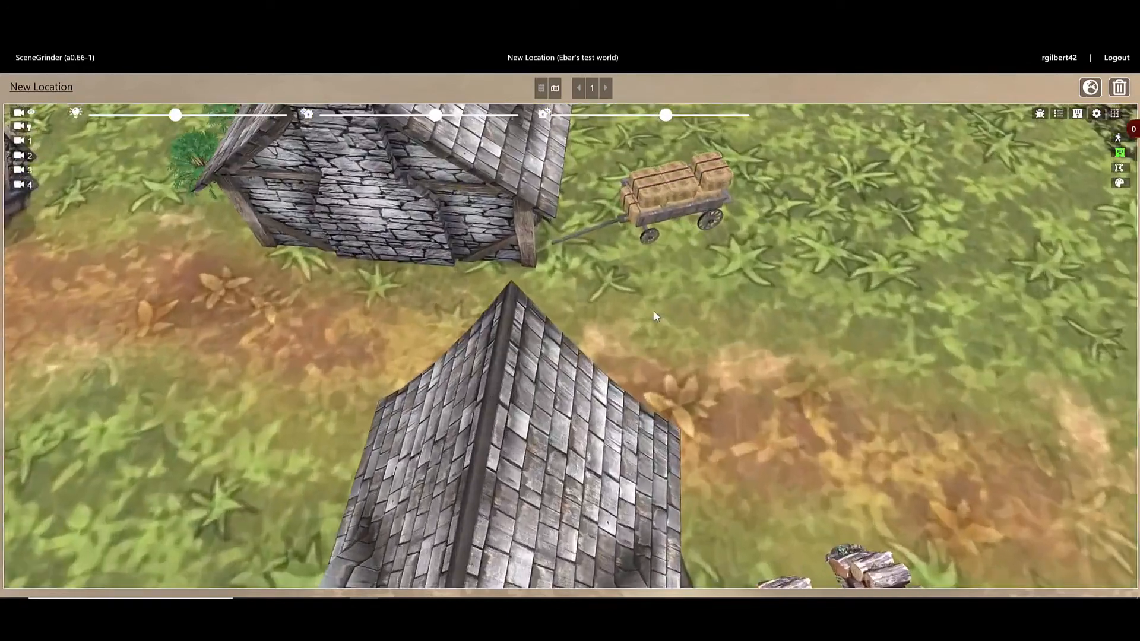
scroll(645, 313, "down", 4)
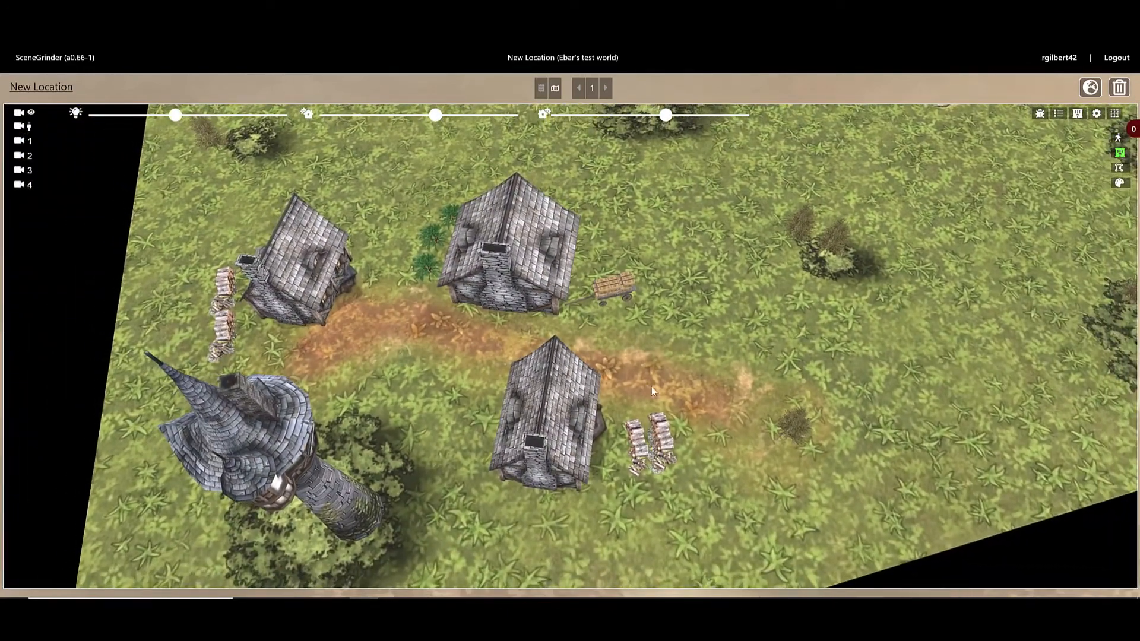
left_click_drag(436, 453, 500, 250)
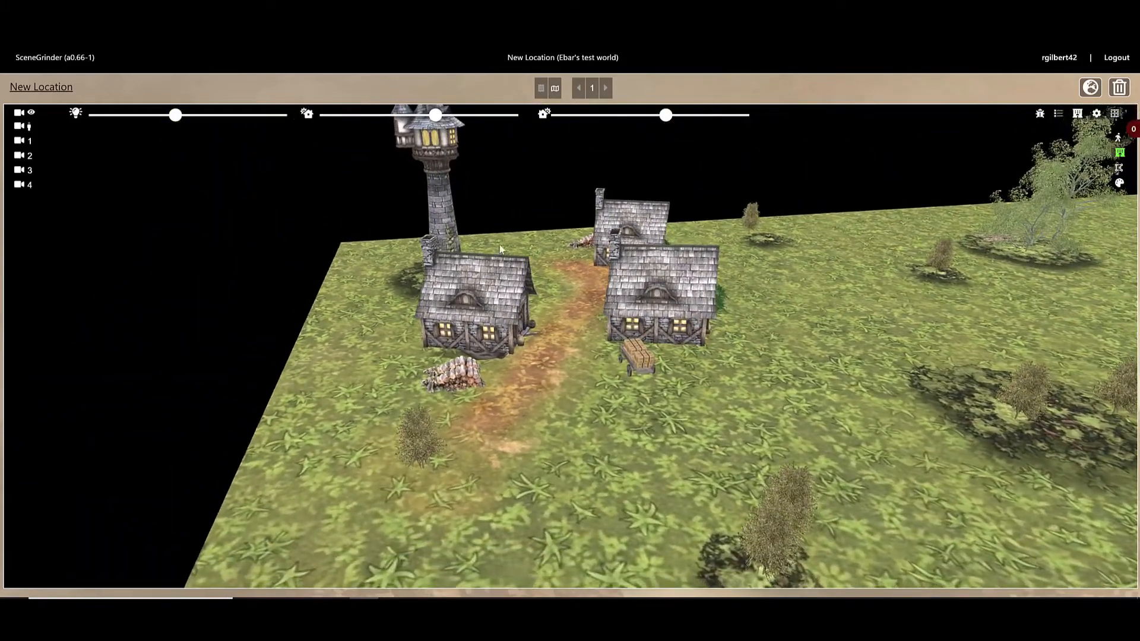
- Survey the whole decorated map from several angles, covering the village, tower, trees, cliffs, lake and red-roofed huts
scroll(508, 390, "down", 4)
left_click_drag(561, 370, 647, 373)
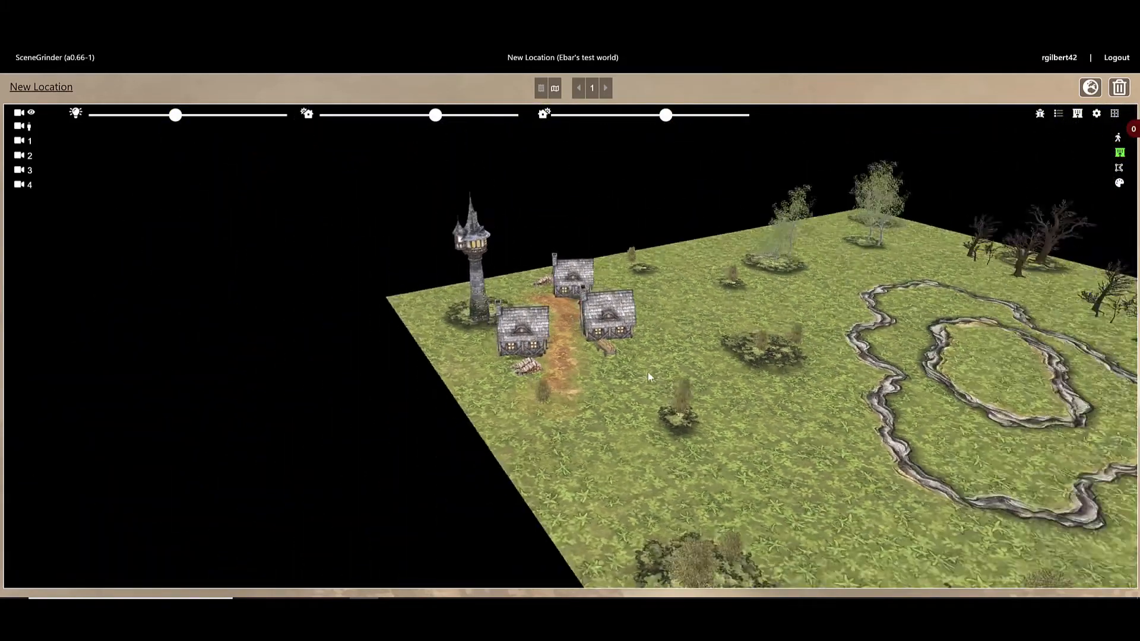
scroll(629, 393, "up", 5)
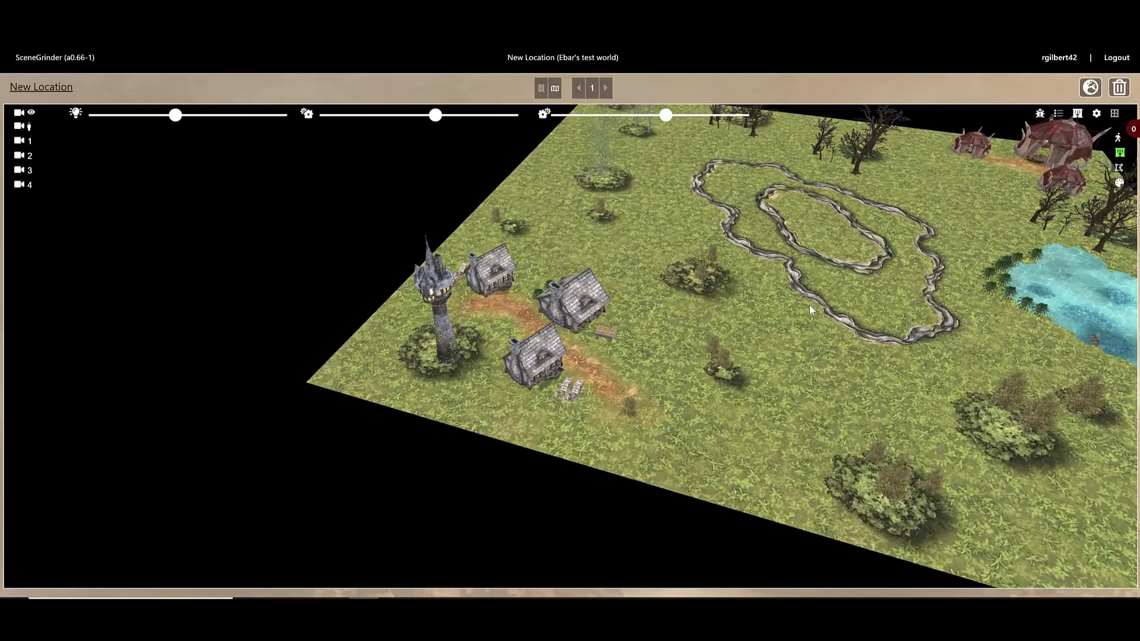
scroll(808, 307, "down", 3)
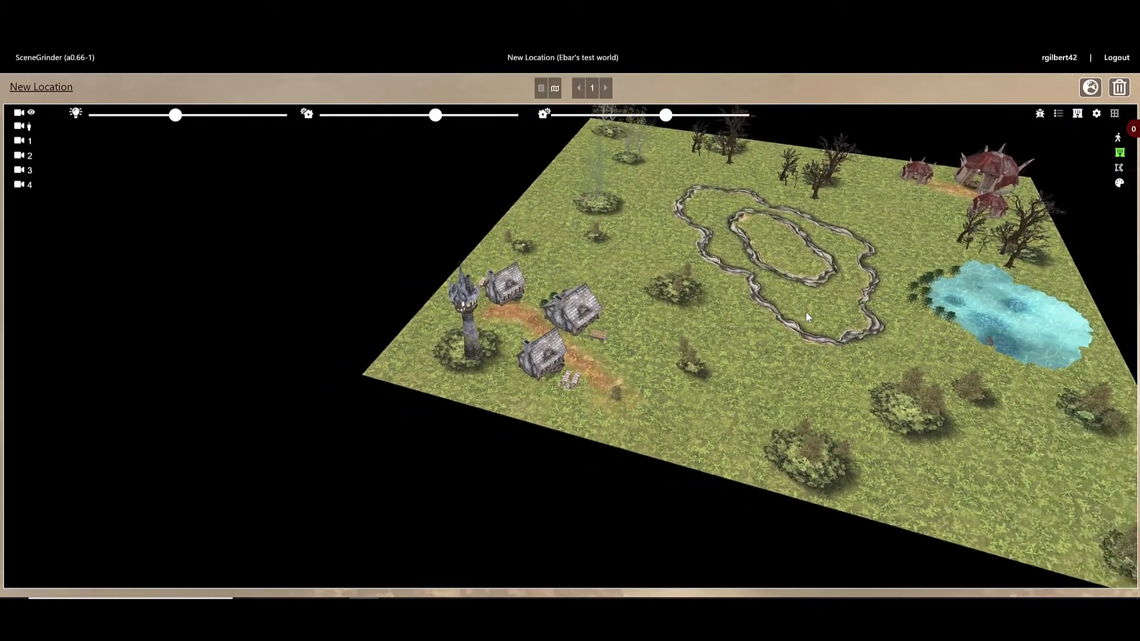
scroll(805, 321, "down", 3)
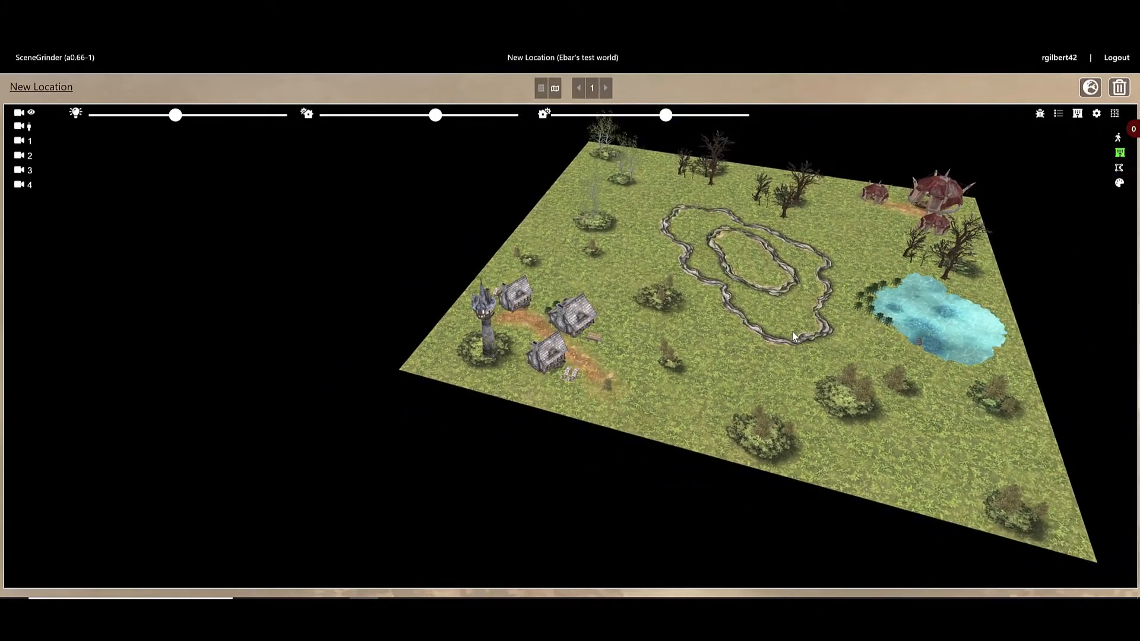
left_click_drag(765, 361, 795, 381)
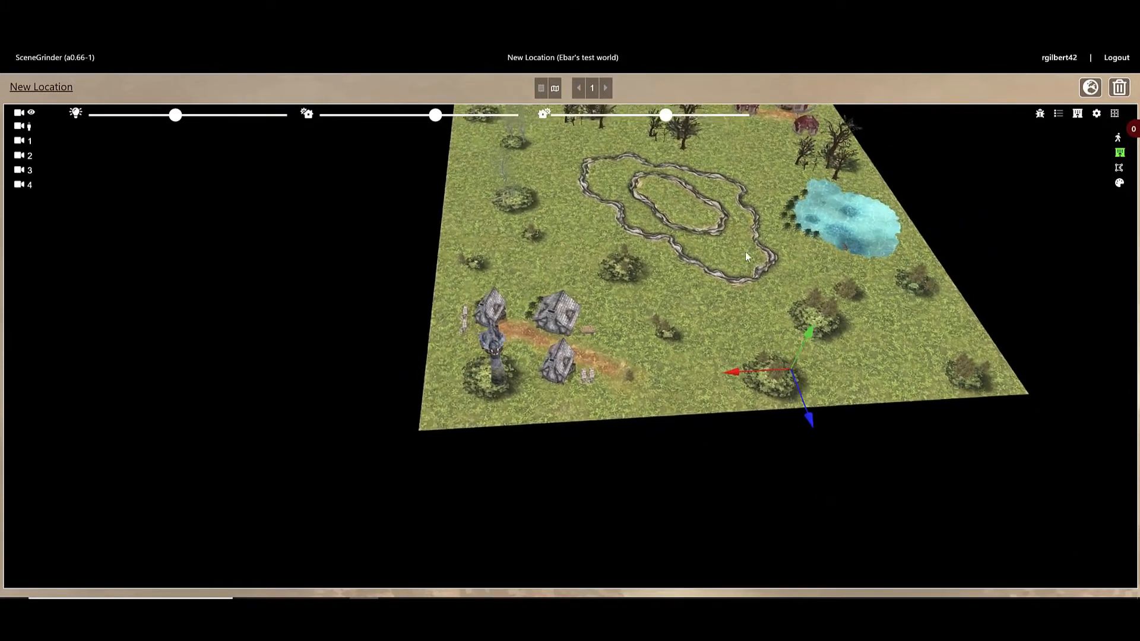
left_click(743, 325)
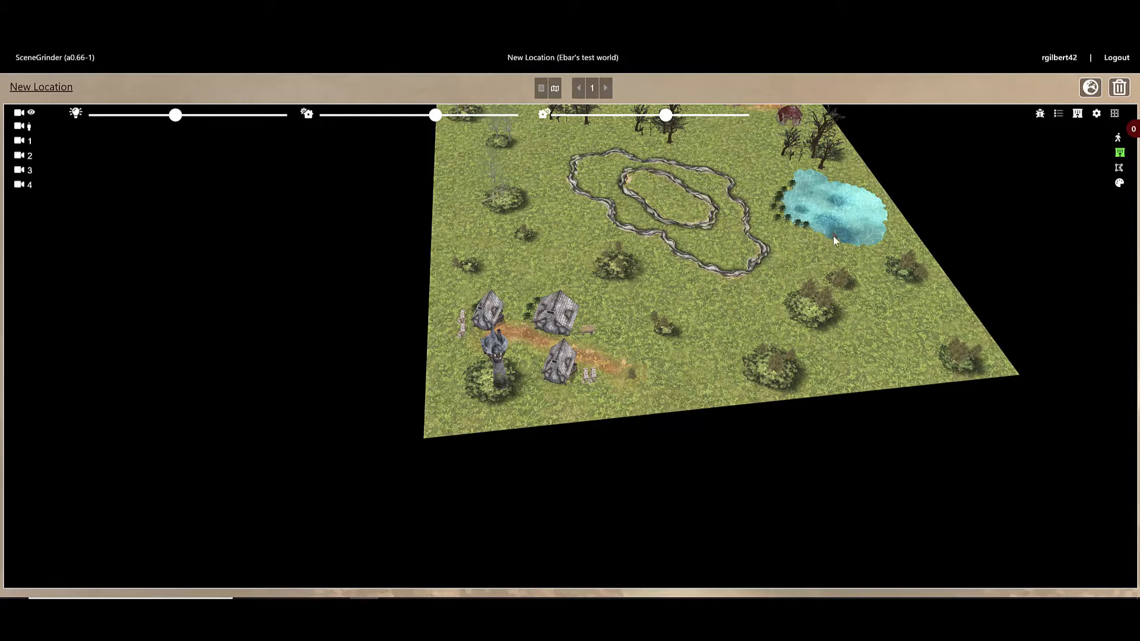
left_click_drag(717, 310, 645, 303)
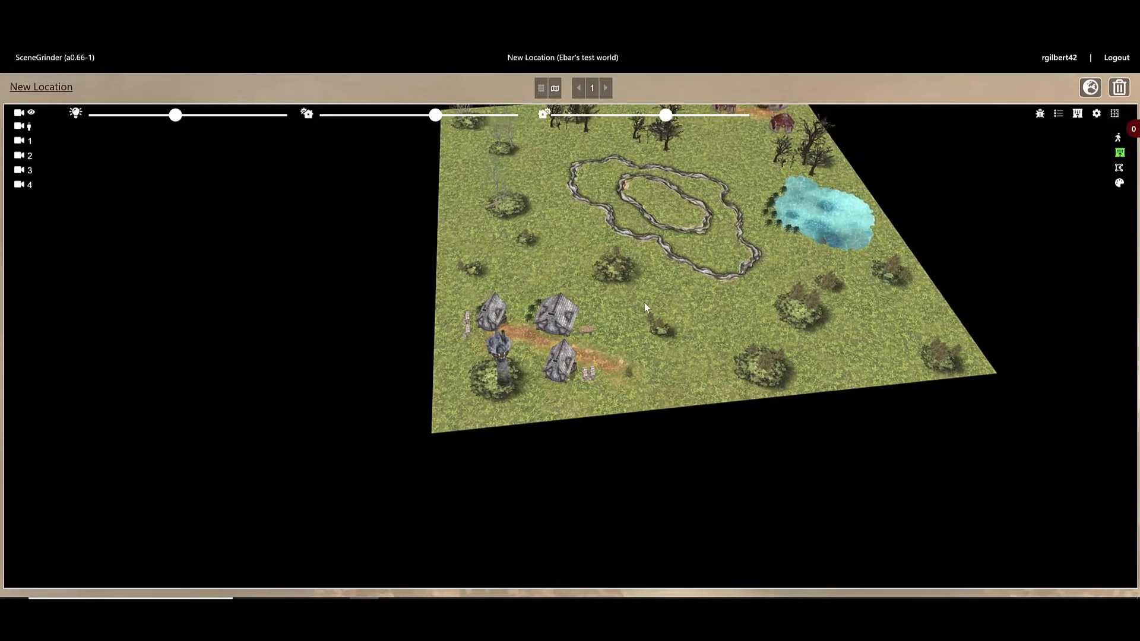